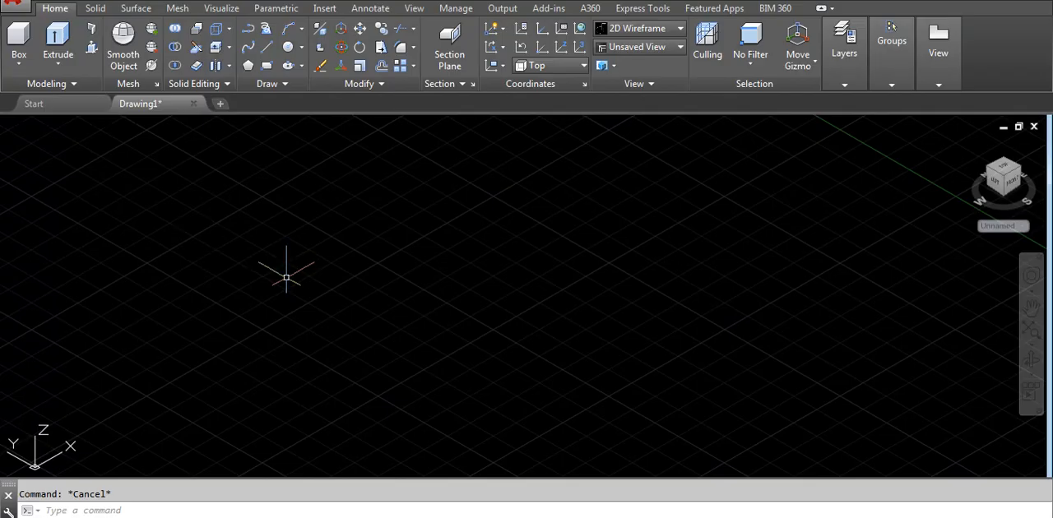
- Draw a rectangle on the ground plane by picking two opposite corners
text(rec)
key(Return)
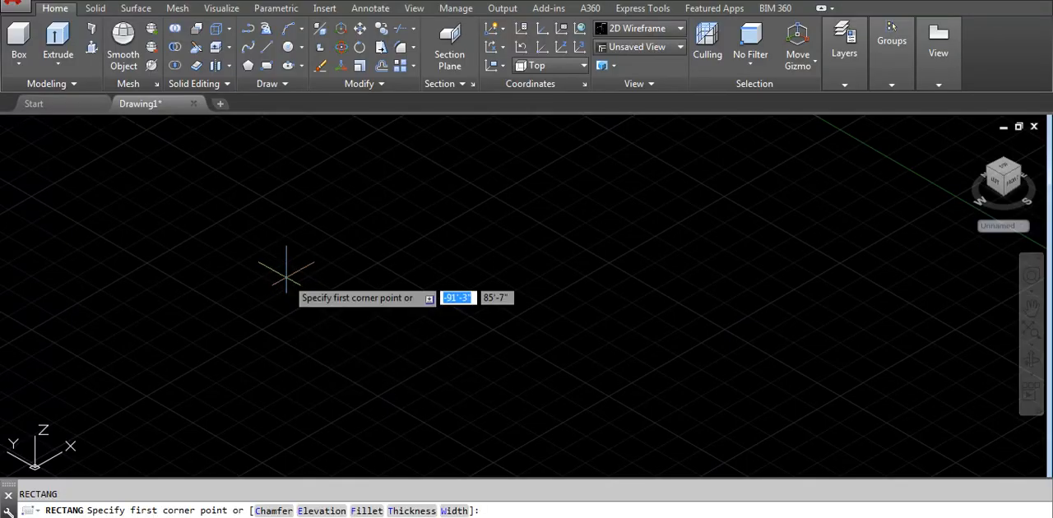
click(102, 297)
click(262, 304)
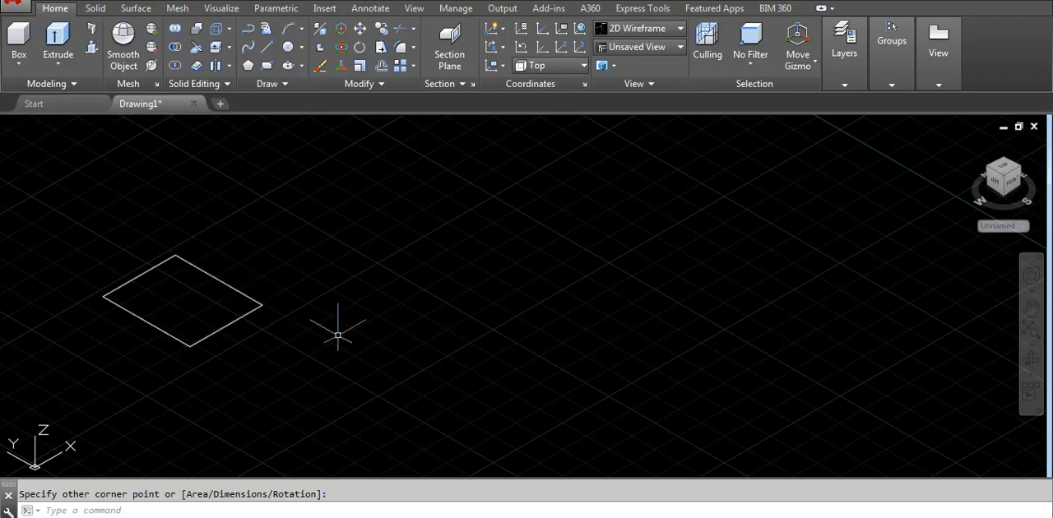
- Draw a second rectangle, about 16'-11" square, on the ground plane beside the first one
text(rec)
key(Return)
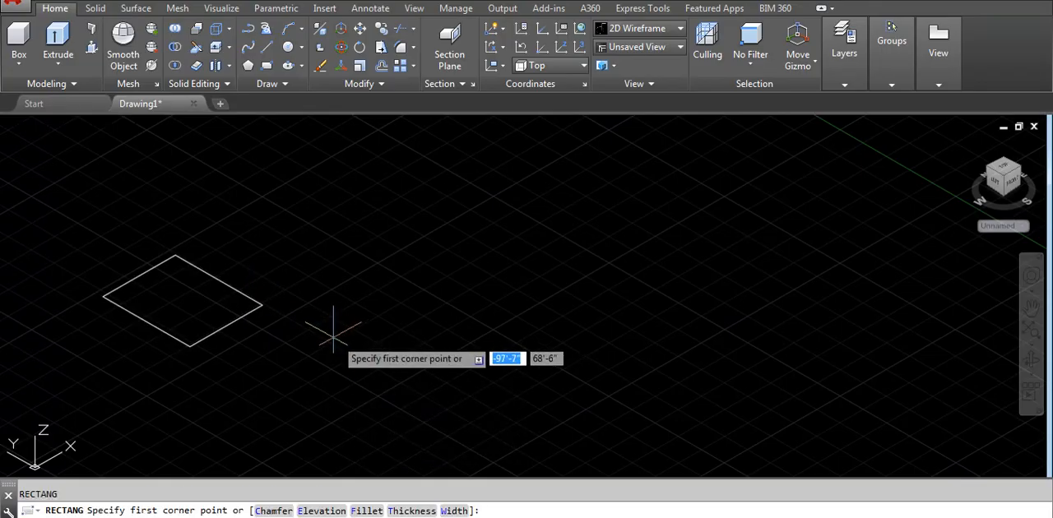
click(328, 331)
click(477, 331)
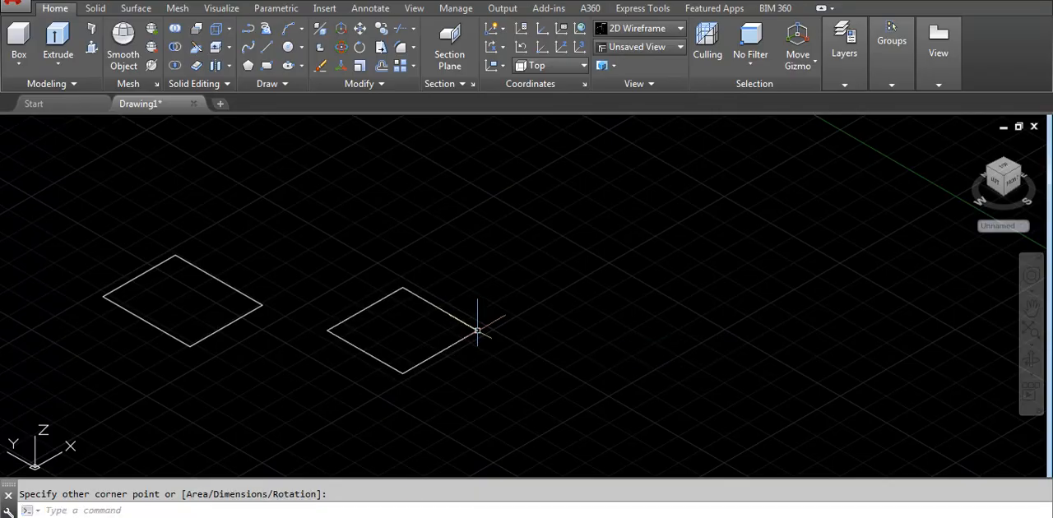
- Explode the second rectangle into separate lines and check that its sides can be selected individually
click(478, 331)
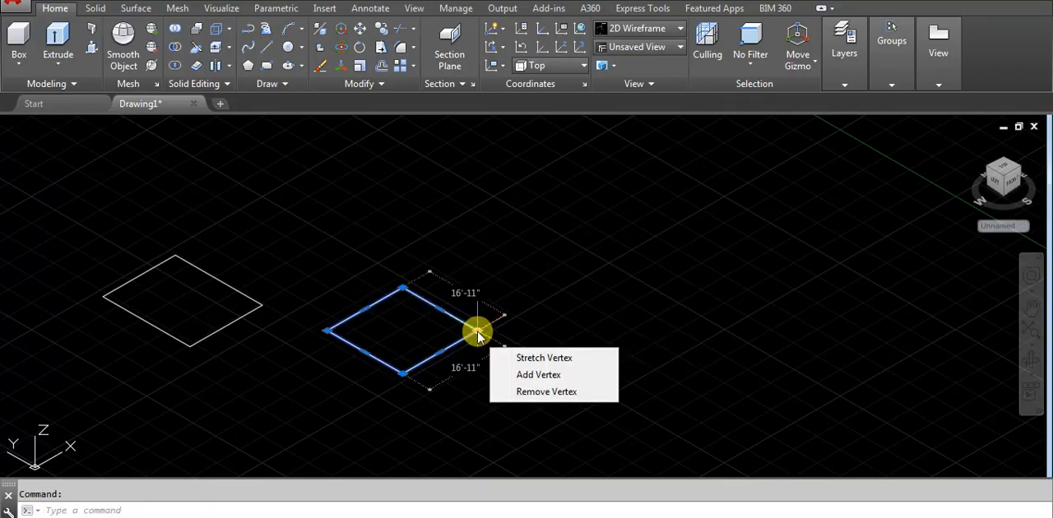
click(477, 331)
click(477, 331)
text(x)
key(Return)
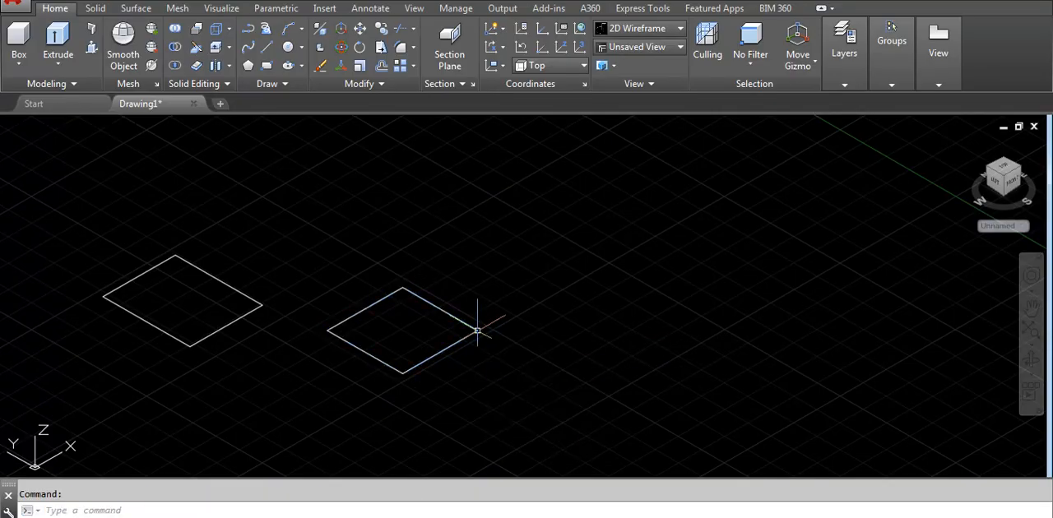
click(435, 304)
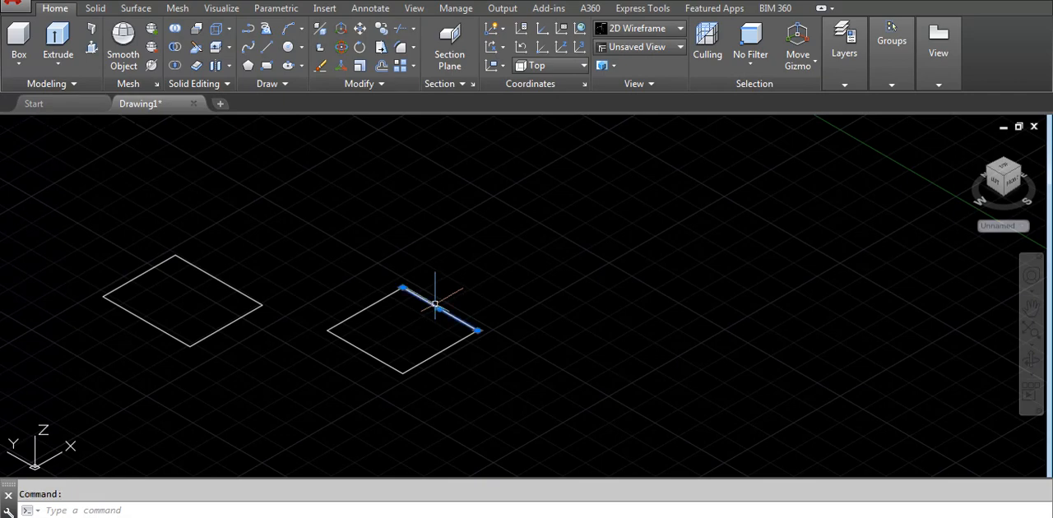
click(369, 305)
key(Escape)
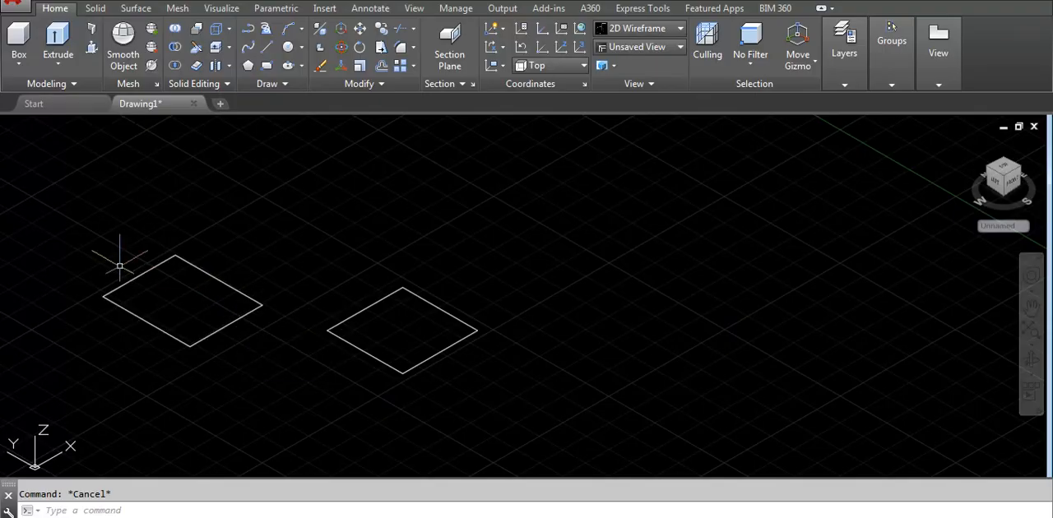
- Extrude the first, unexploded rectangle to about 13'-10 1/2" high and set the visual style to Shaded
click(54, 38)
click(143, 273)
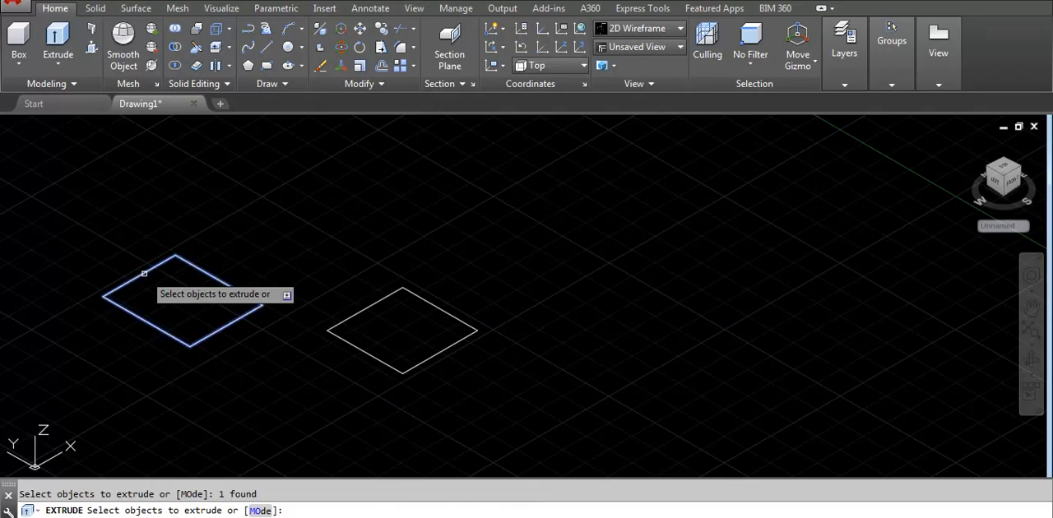
key(Return)
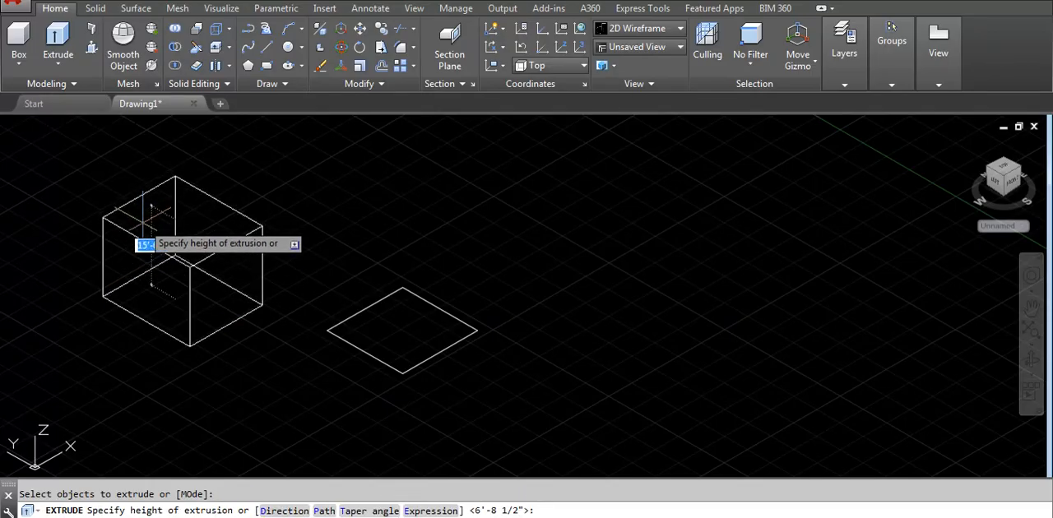
click(147, 230)
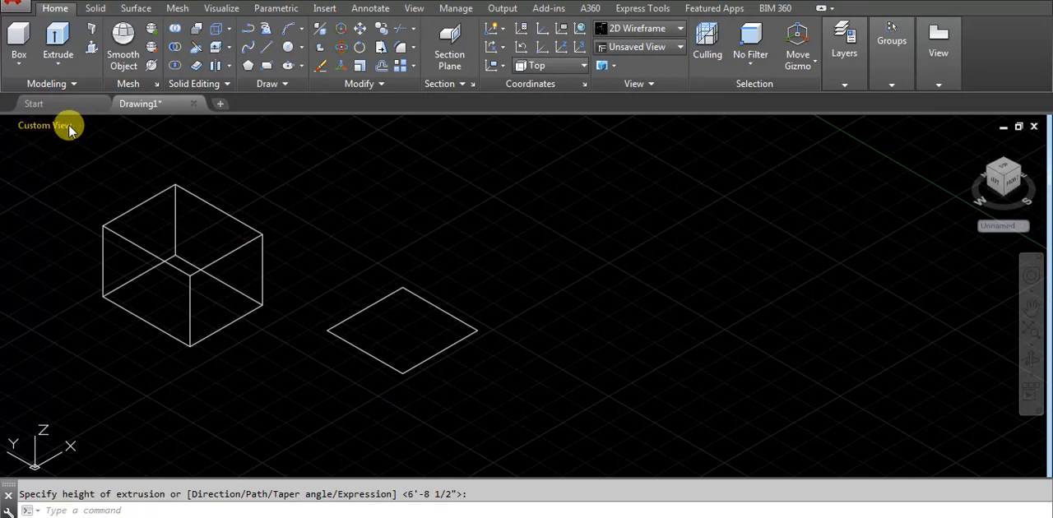
click(94, 125)
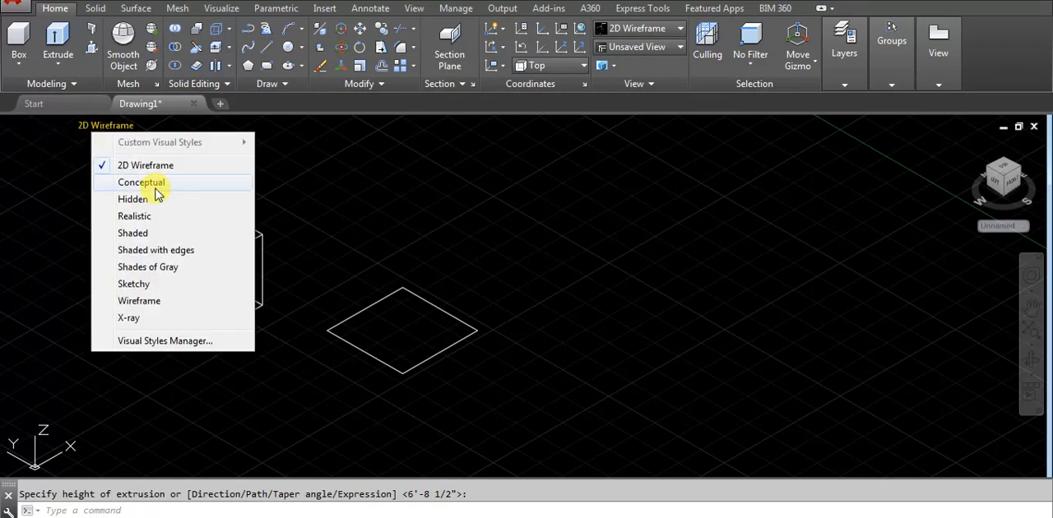
click(132, 233)
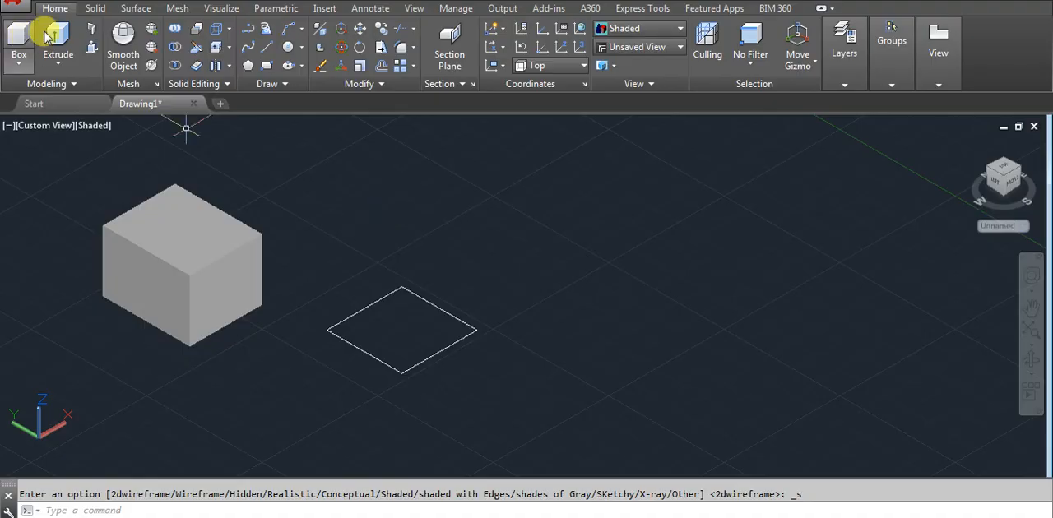
- Try to extrude a single line of the exploded rectangle
click(75, 51)
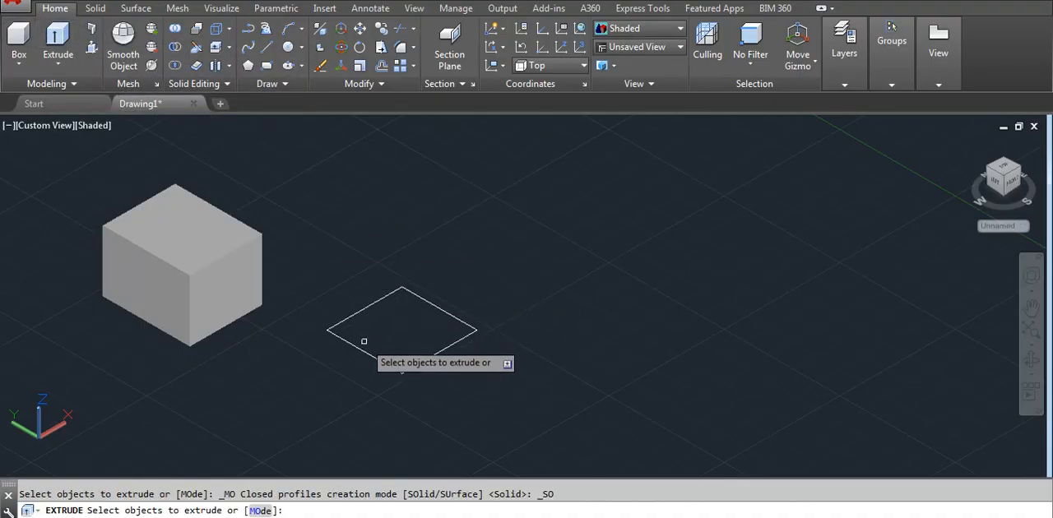
click(448, 349)
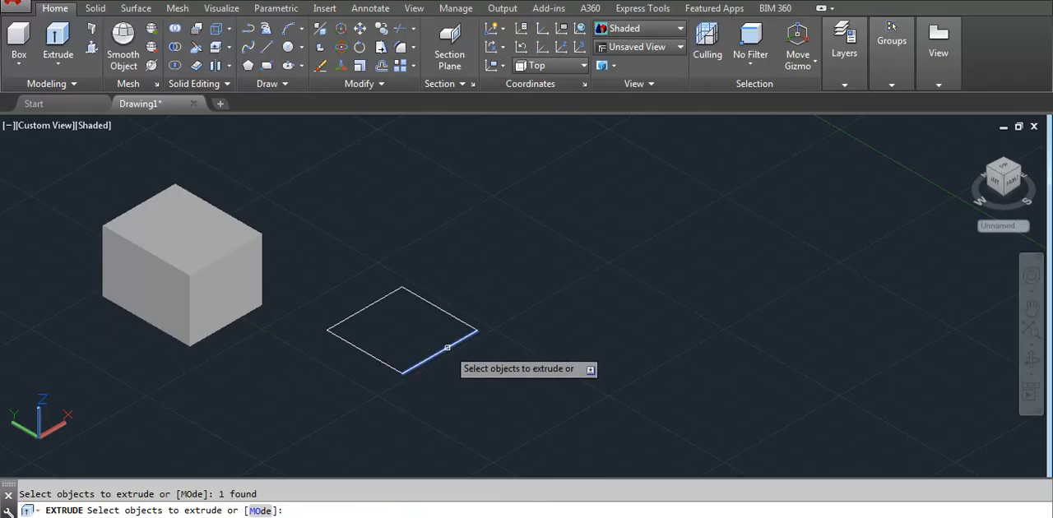
key(Return)
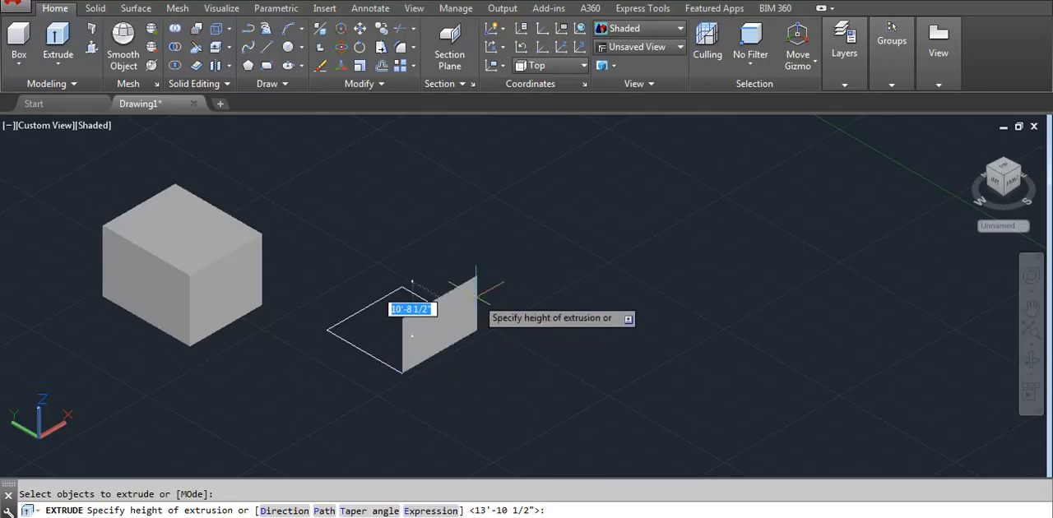
key(Escape)
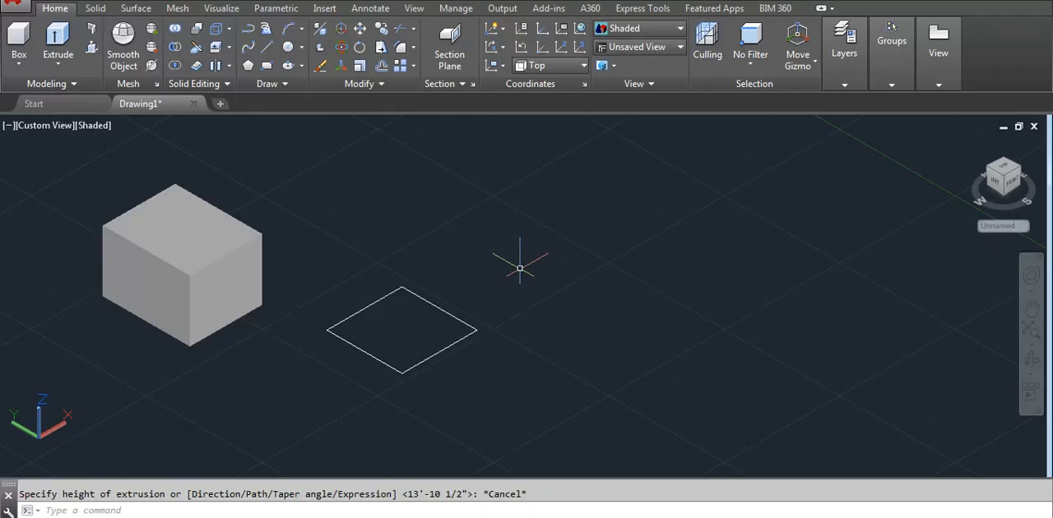
- Use Presspull to raise the area enclosed by the exploded rectangle's lines into a solid slightly taller than the first box
click(92, 51)
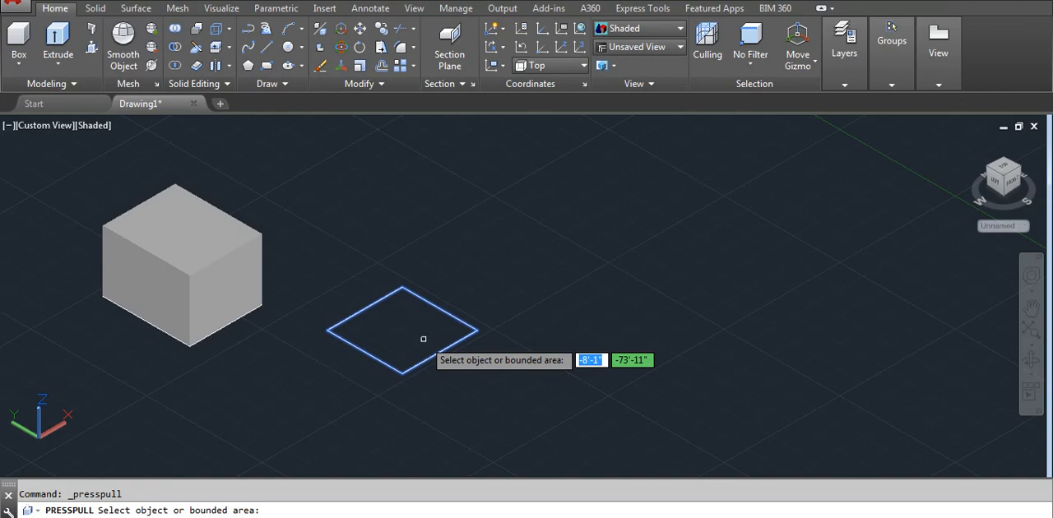
click(397, 332)
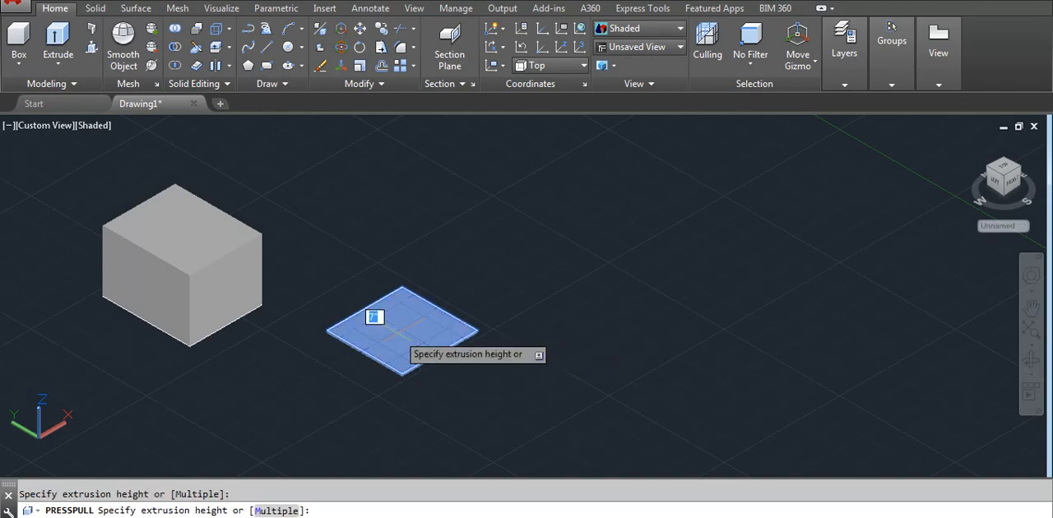
click(422, 241)
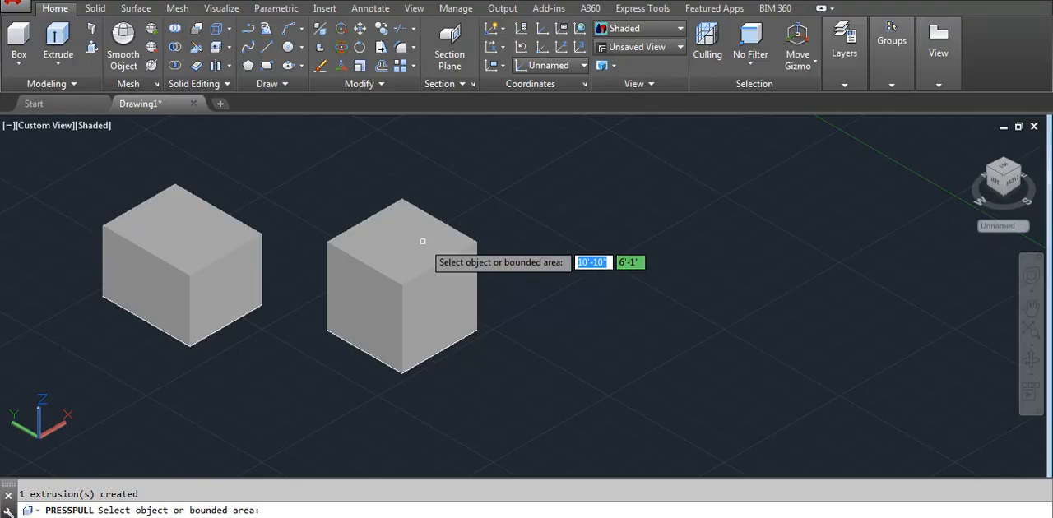
key(Escape)
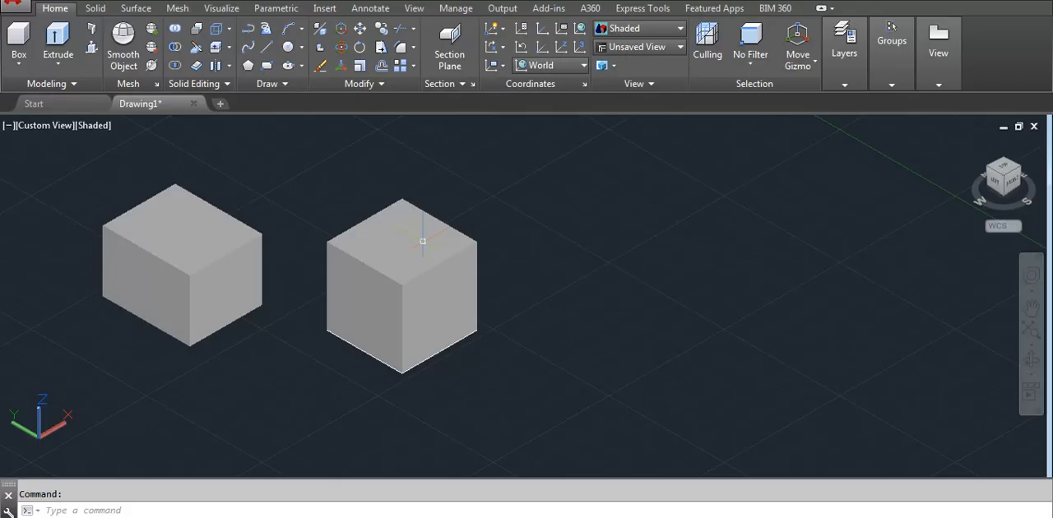
- Draw a new rectangle on the ground plane beside the two solids
text(re)
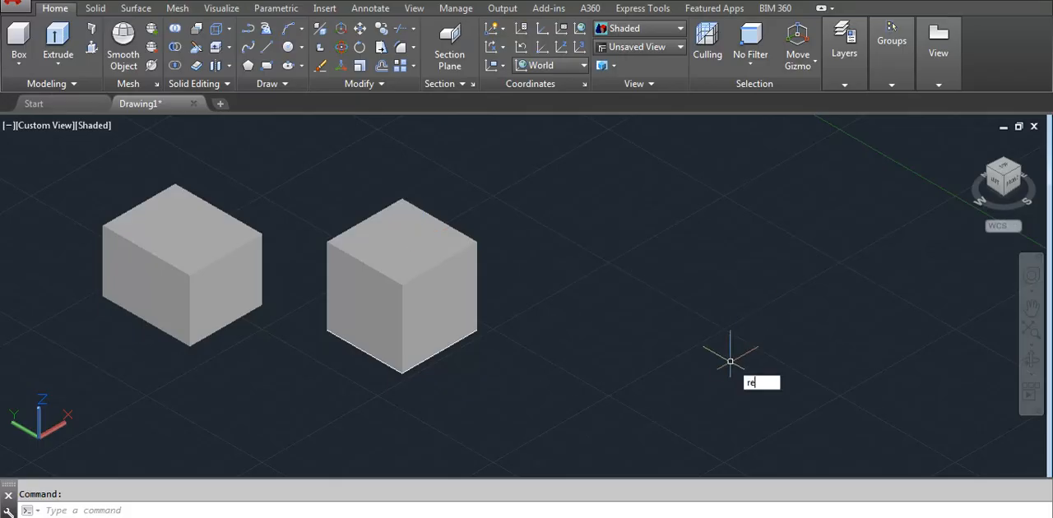
text(c)
key(Return)
click(586, 370)
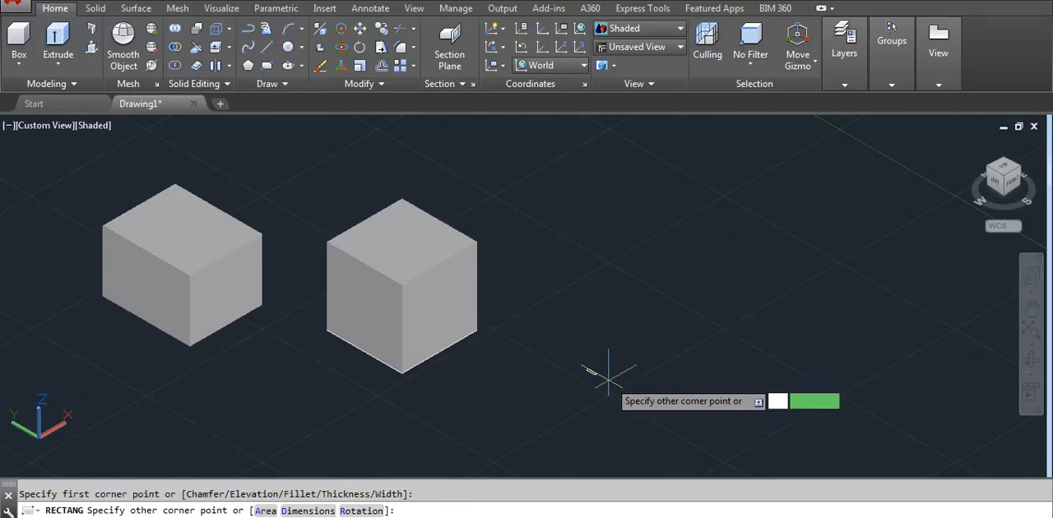
click(743, 372)
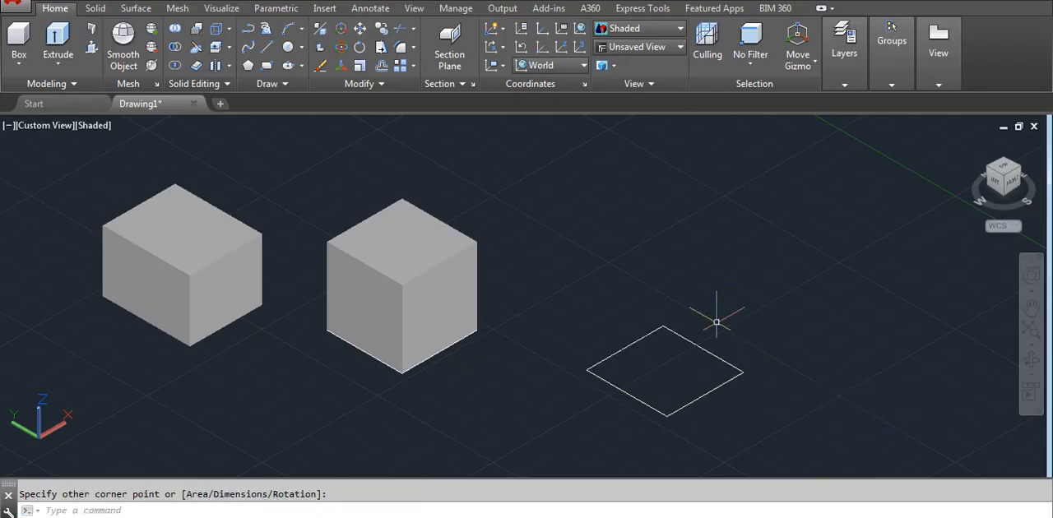
- Draw another rectangle of similar size diagonally behind the new one, leaving a small gap between them
text(rec)
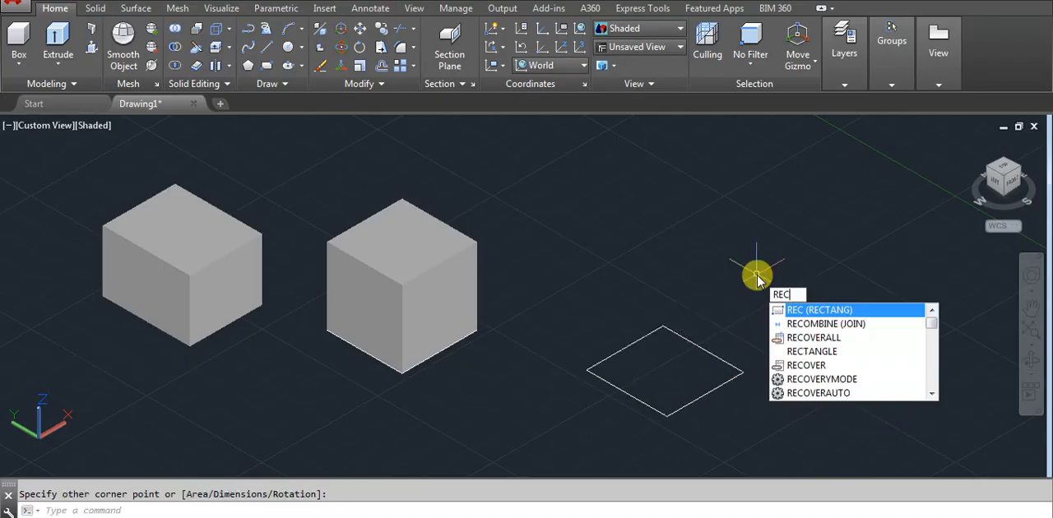
key(Return)
click(748, 295)
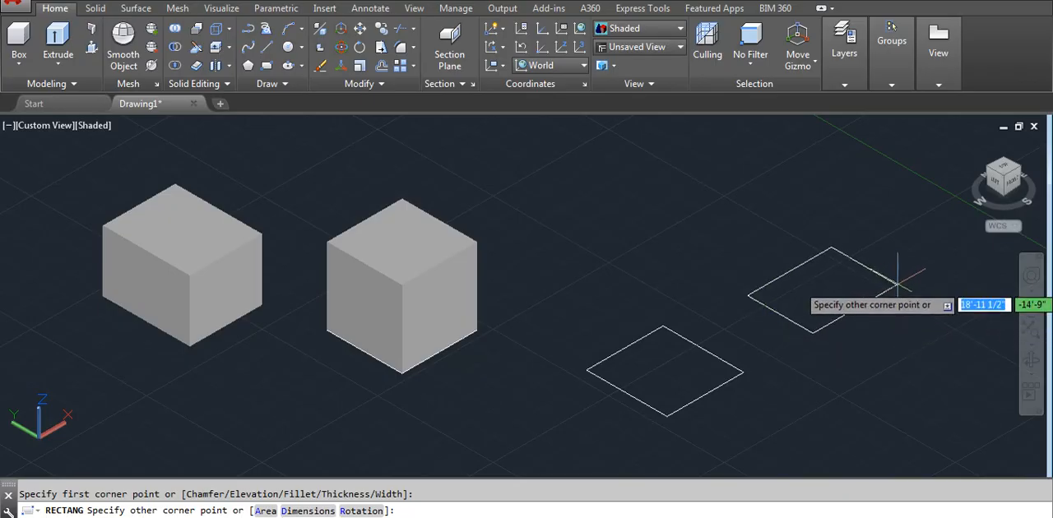
click(902, 293)
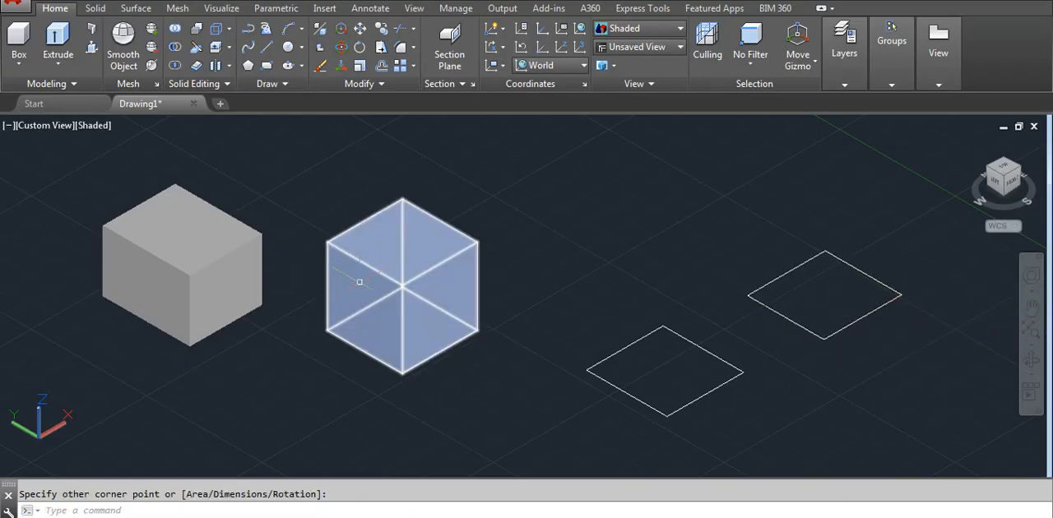
- Check the quick properties of the first extruded solid, close them and clear the selection
click(201, 296)
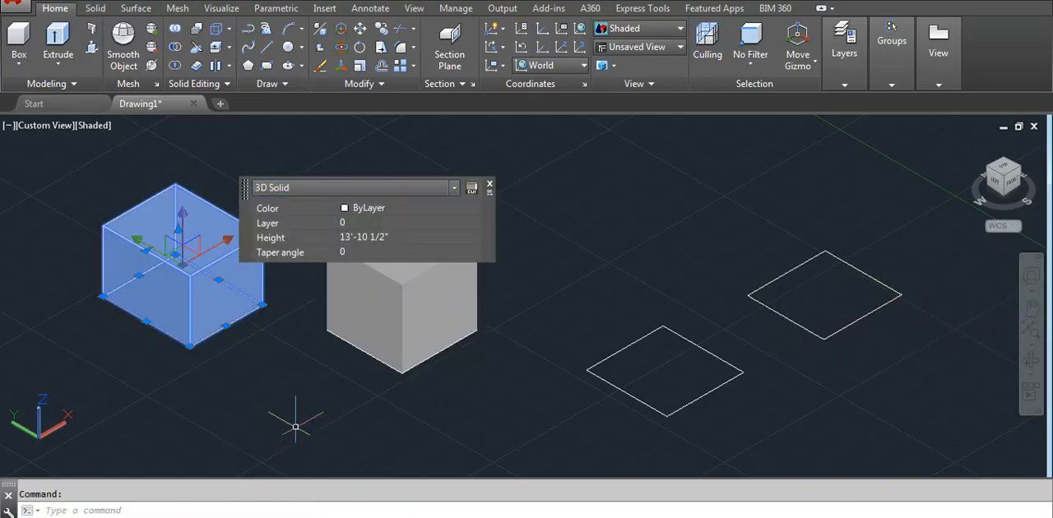
click(490, 188)
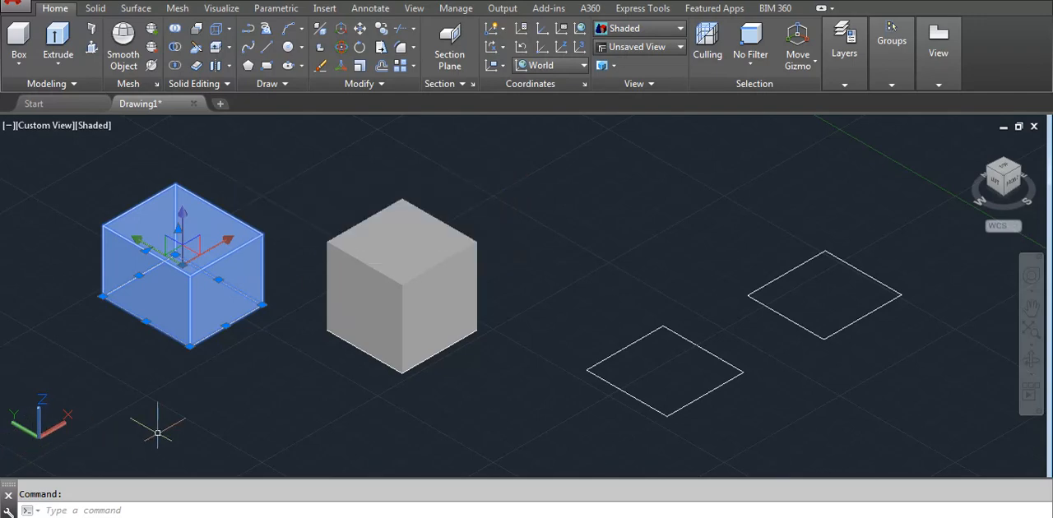
key(Escape)
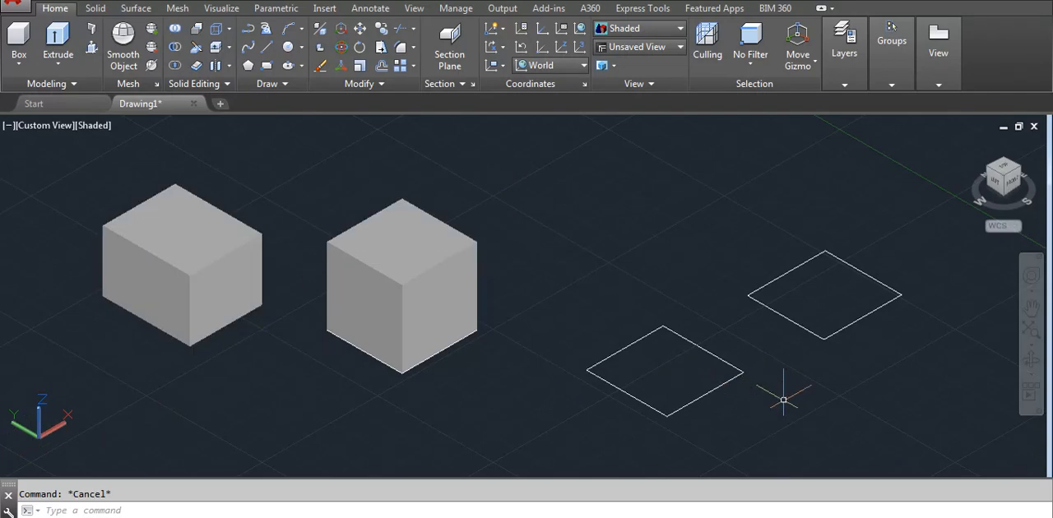
- Move both new rectangles straight up along the Z axis so they sit above the ground plane
click(871, 403)
click(670, 276)
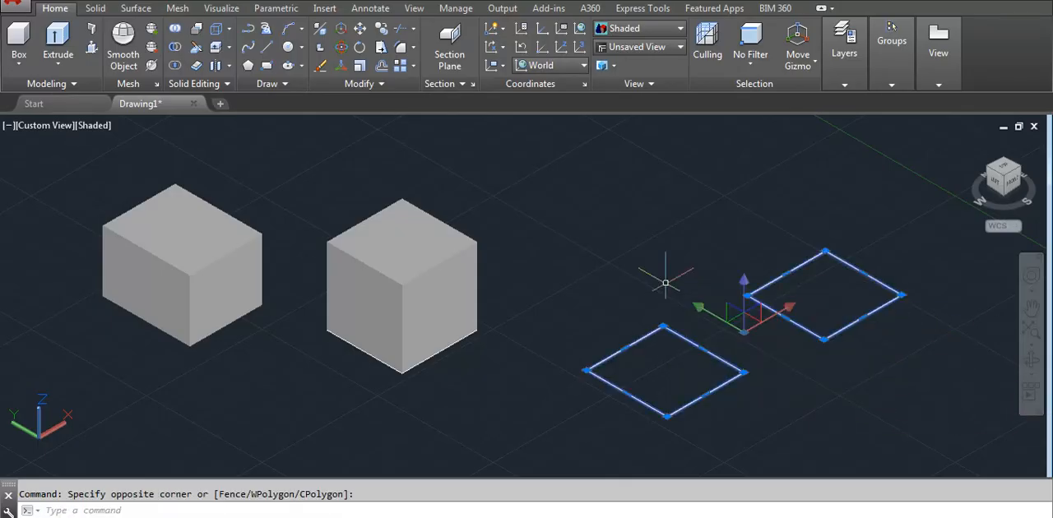
key(m)
key(Return)
click(721, 289)
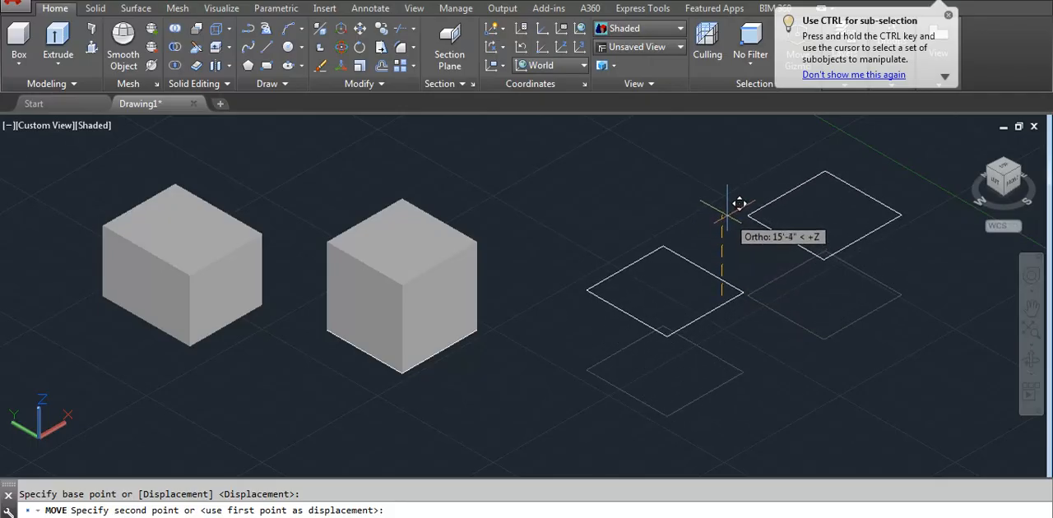
click(724, 243)
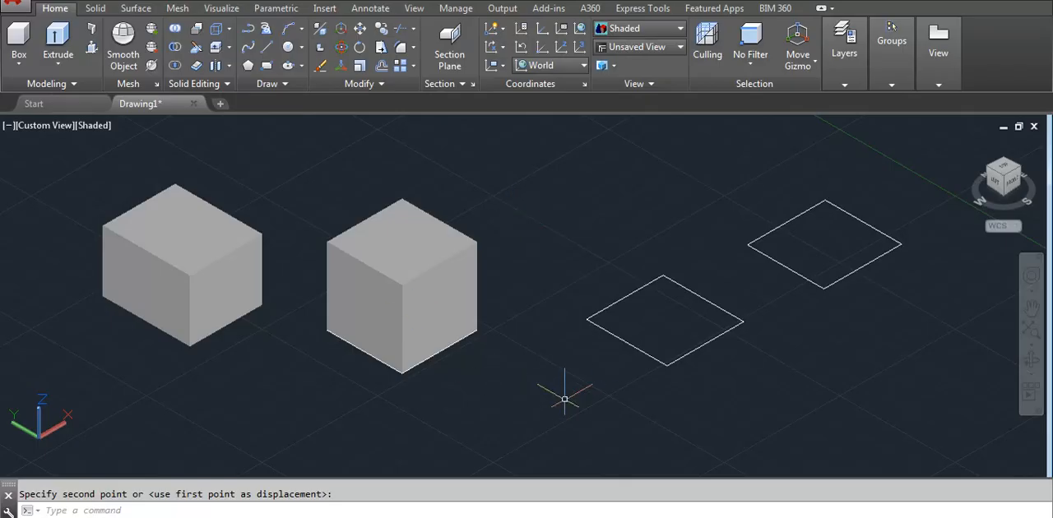
- Extrude the nearer raised rectangle upward into a solid box about as tall as the existing solids
click(57, 40)
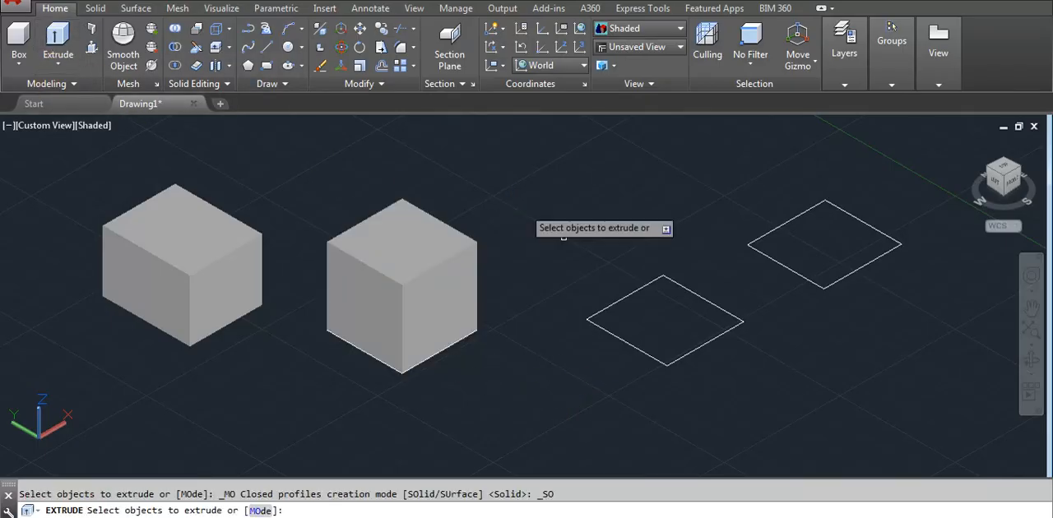
click(635, 291)
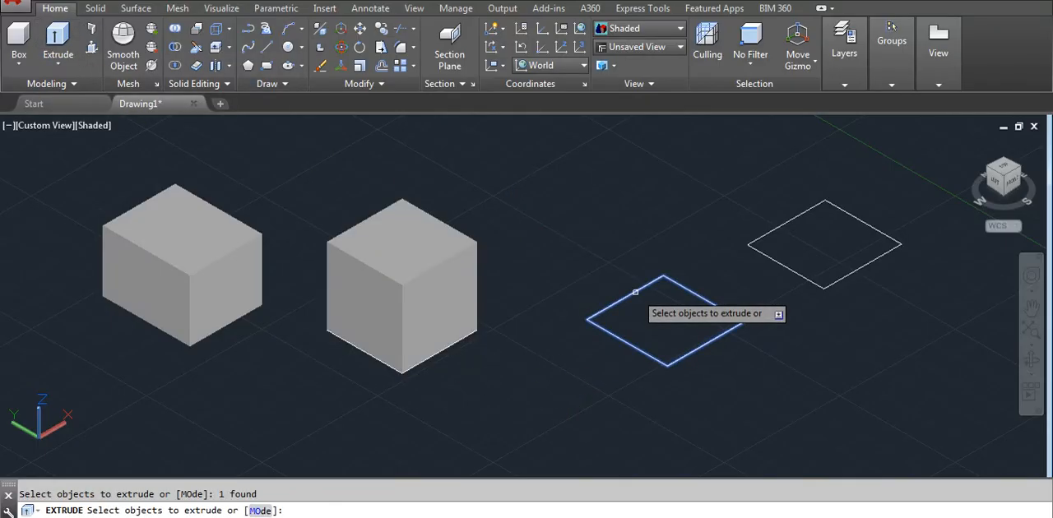
key(Return)
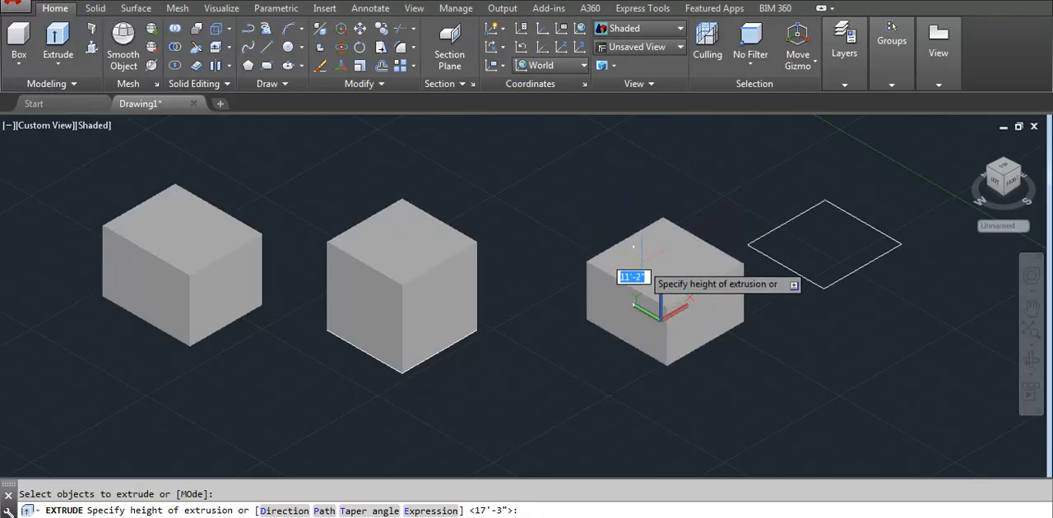
click(637, 223)
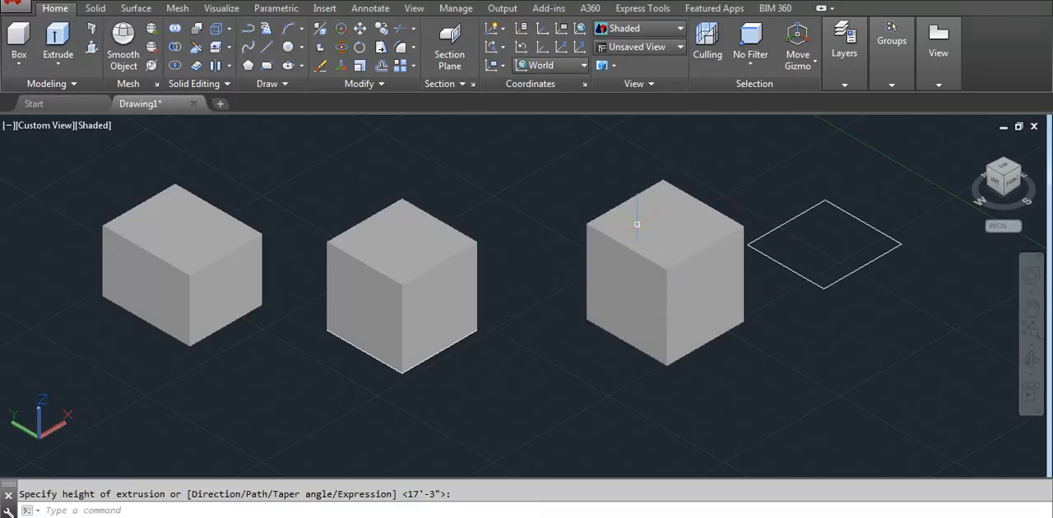
- Explode the remaining raised rectangle into separate lines, check that one edge selects individually, and clear the selection
click(863, 221)
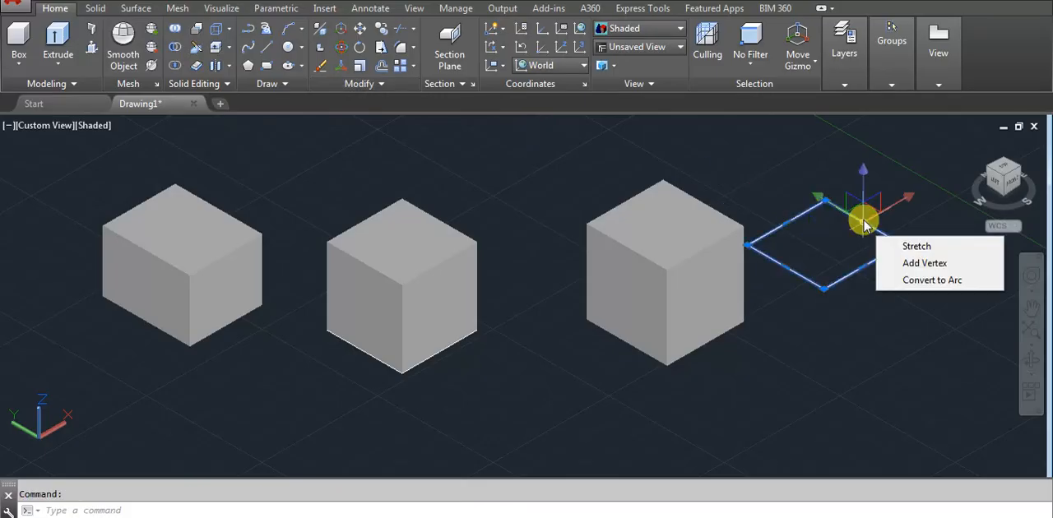
click(864, 222)
key(Escape)
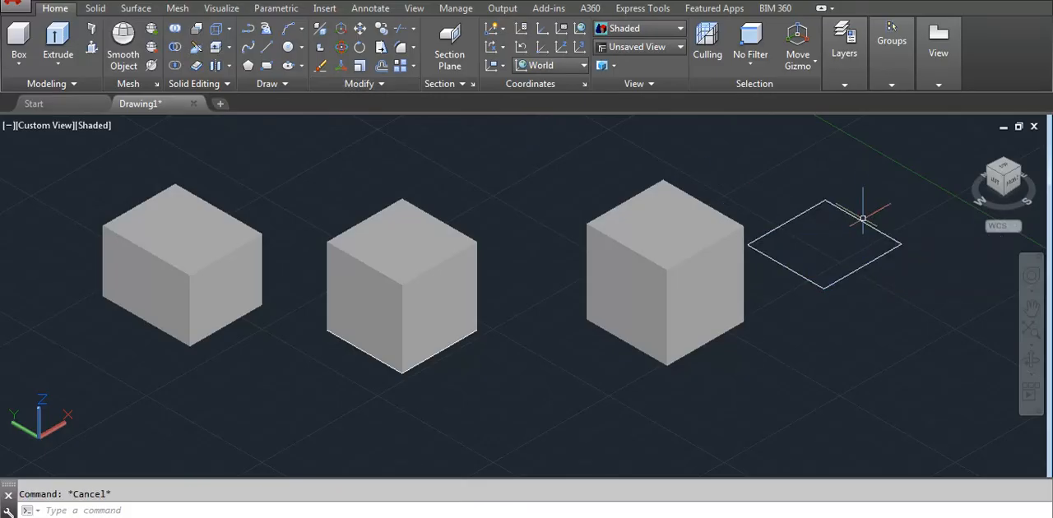
click(863, 222)
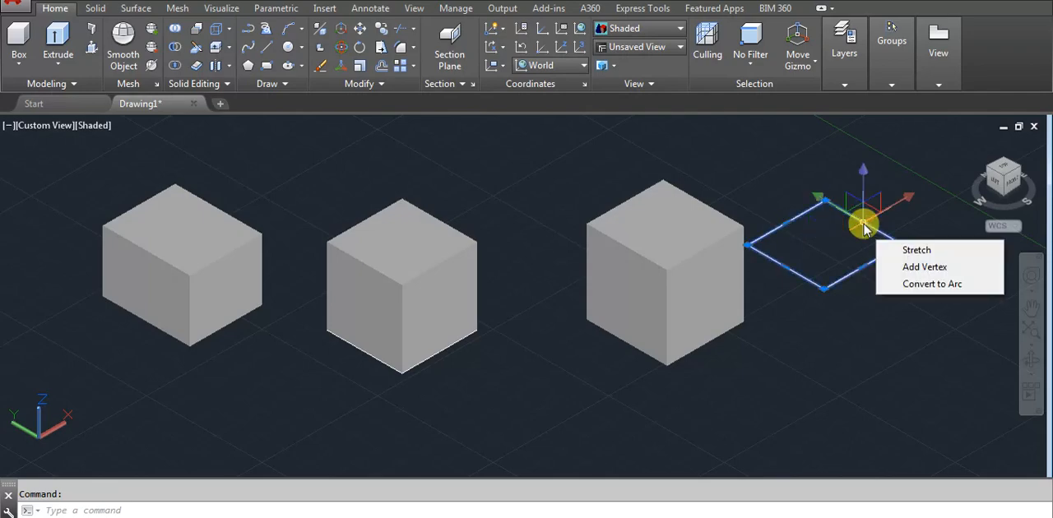
click(864, 223)
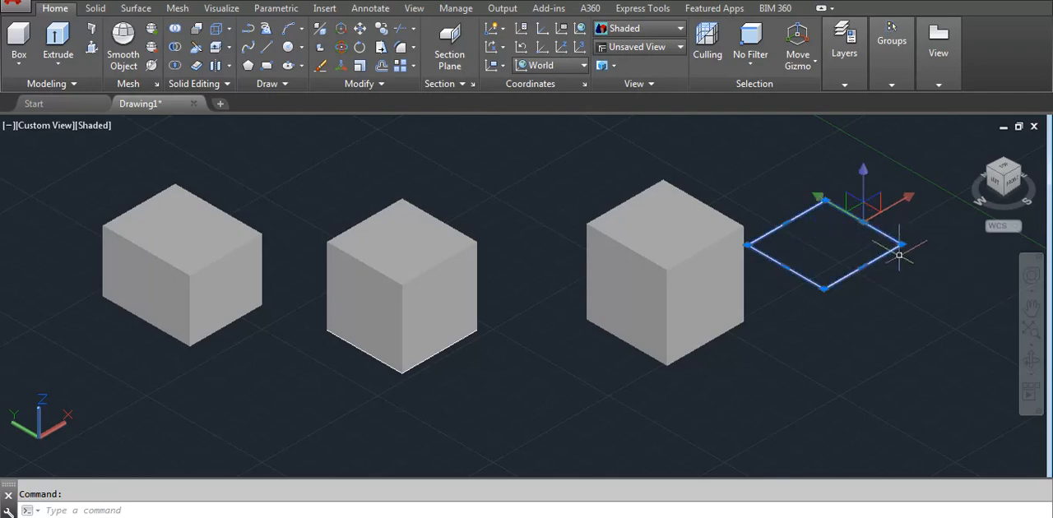
text(x)
key(Return)
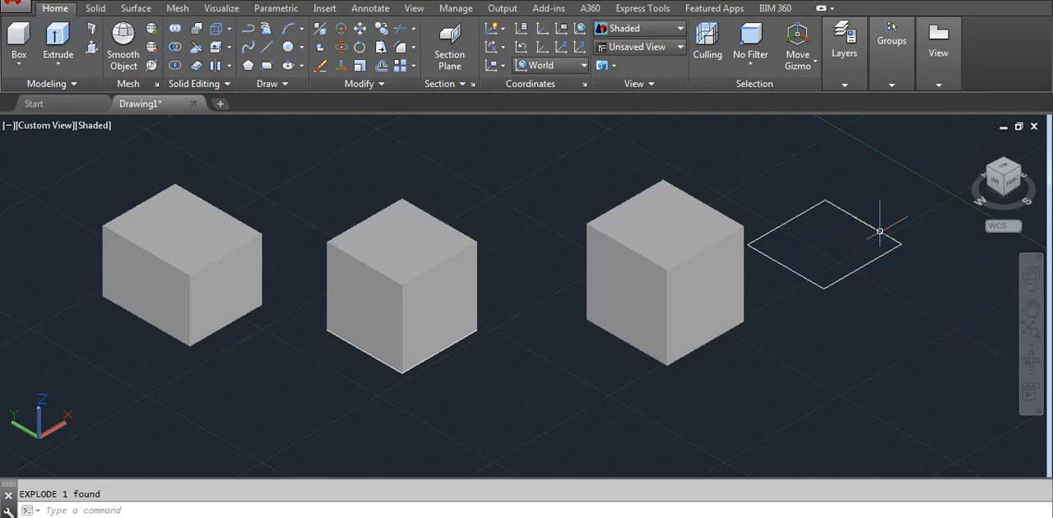
click(876, 227)
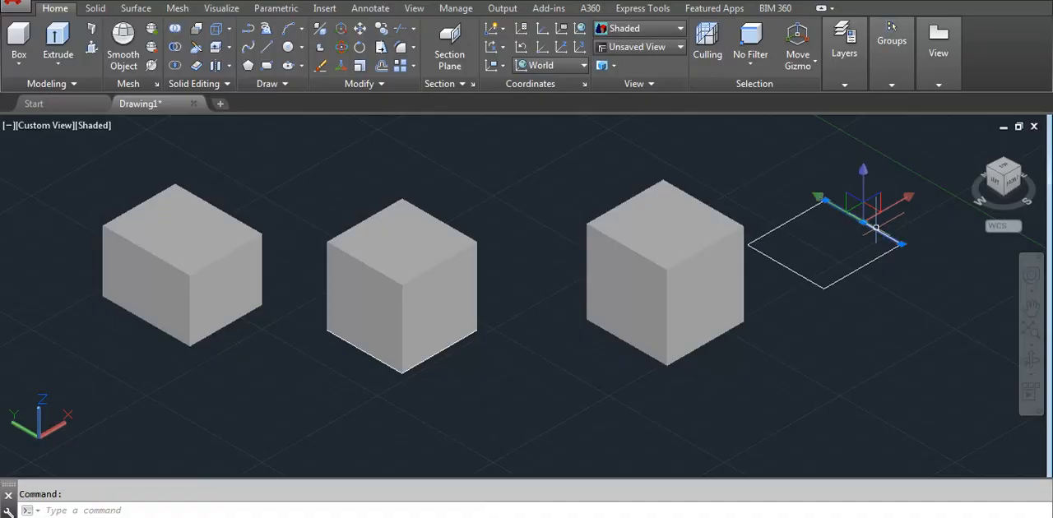
key(Escape)
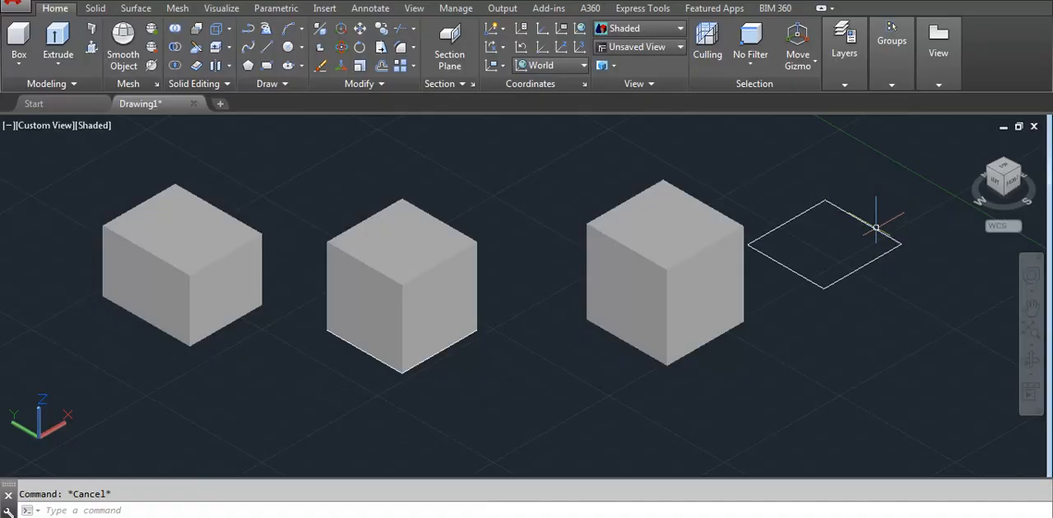
- Presspull the ground-plane area beneath the exploded outline downward by about 18'-4 1/2"
click(93, 47)
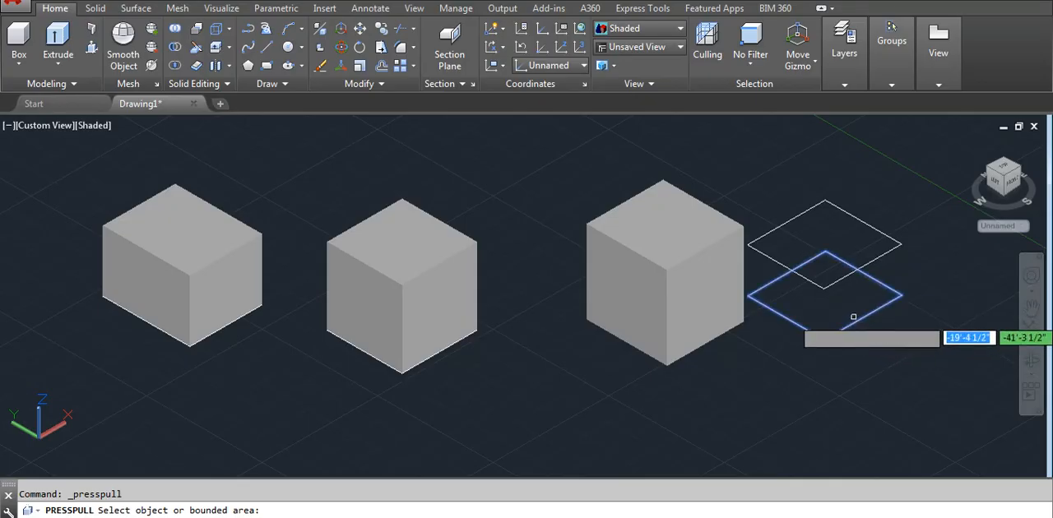
click(853, 317)
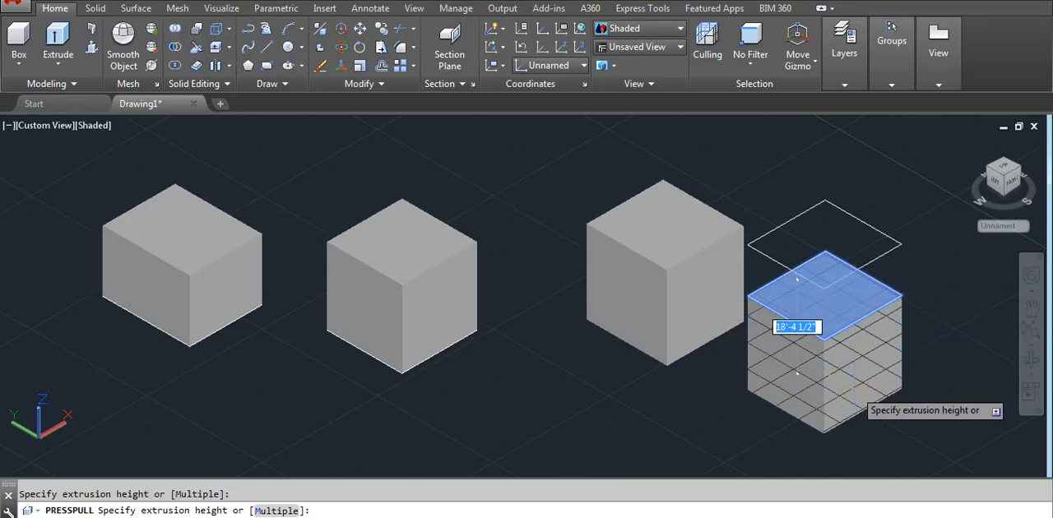
click(797, 374)
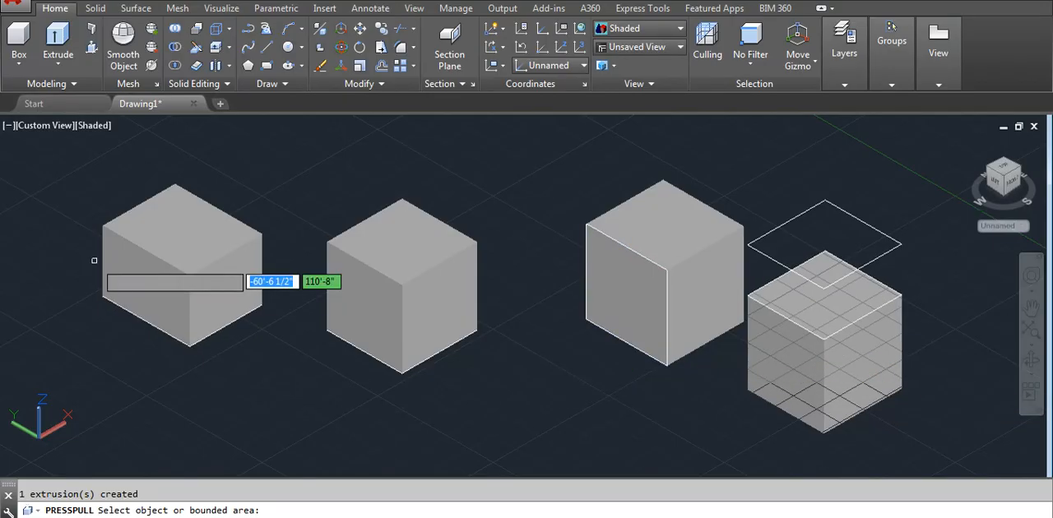
- Presspull the top face of the first solid upward to make it roughly twice as tall
click(175, 238)
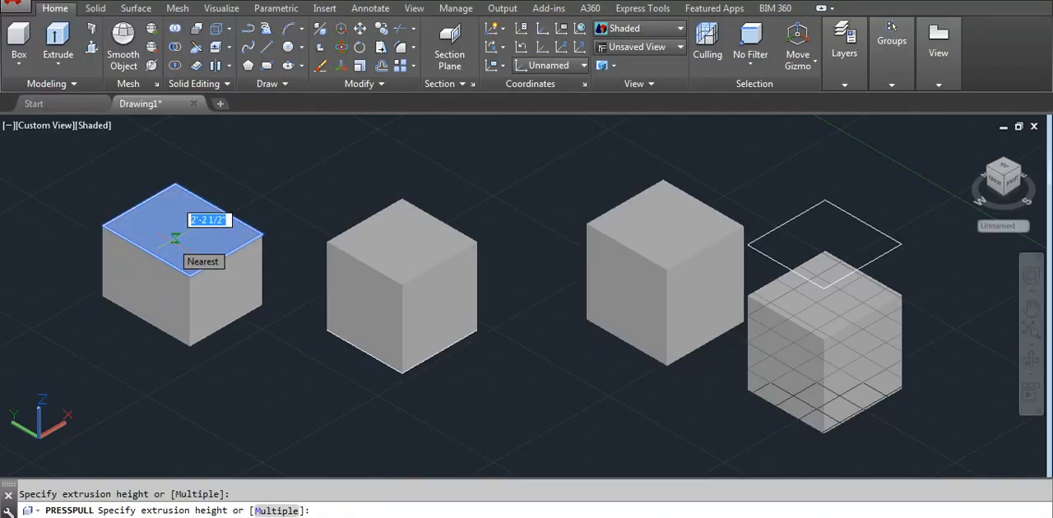
click(224, 150)
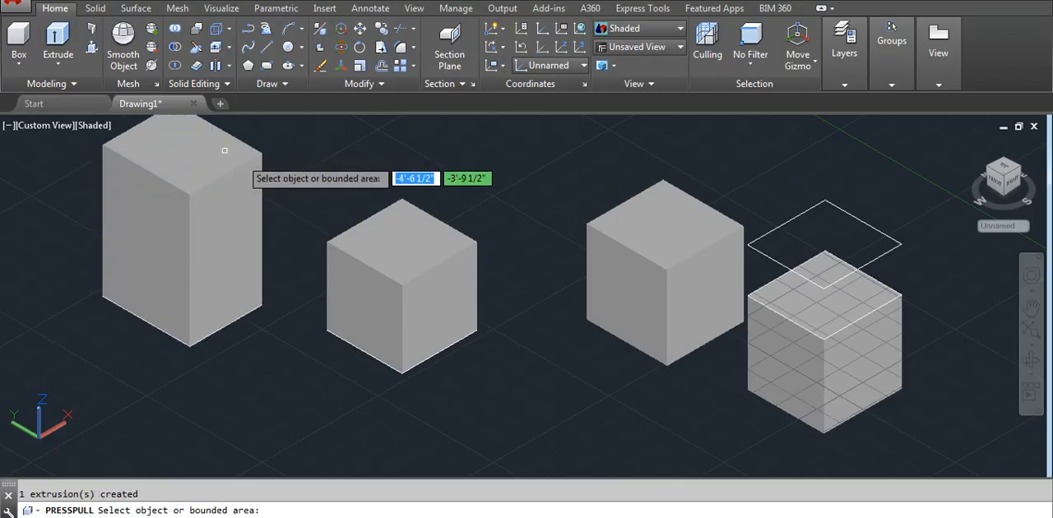
- Presspull the second solid's front-left face outward, and pull its front-right face outward as well
click(367, 297)
click(271, 395)
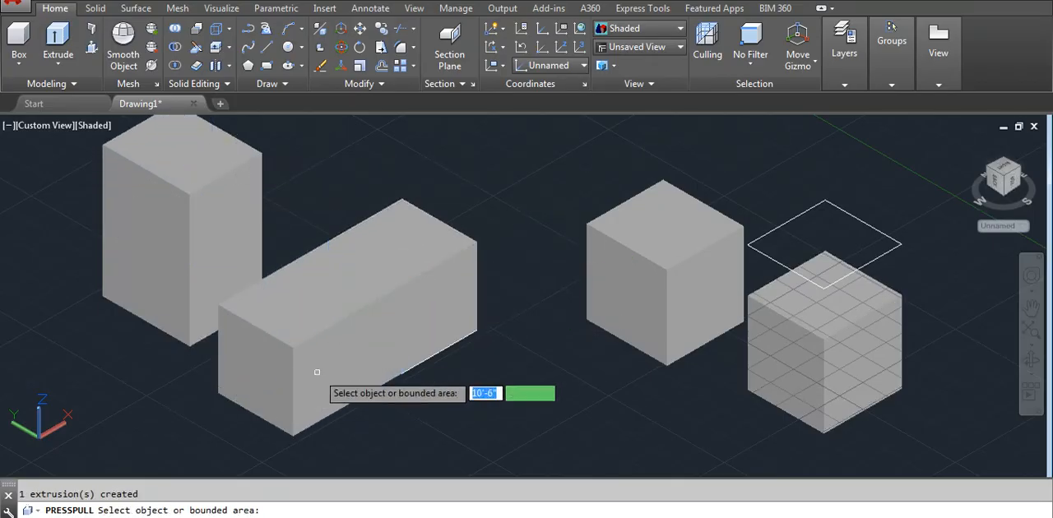
click(374, 359)
click(453, 401)
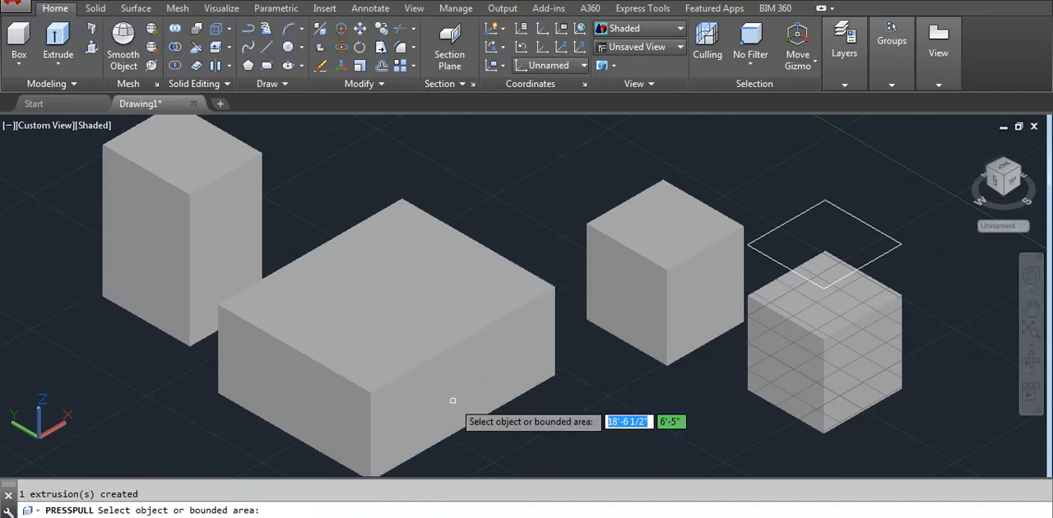
- Presspull the second solid's front-right and front-left faces back inward to restore its original footprint
click(435, 395)
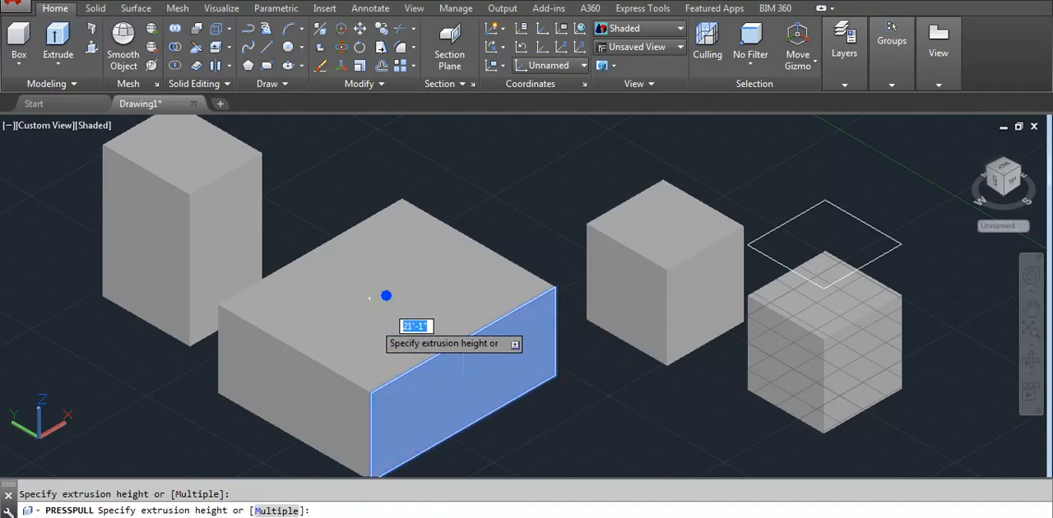
click(373, 322)
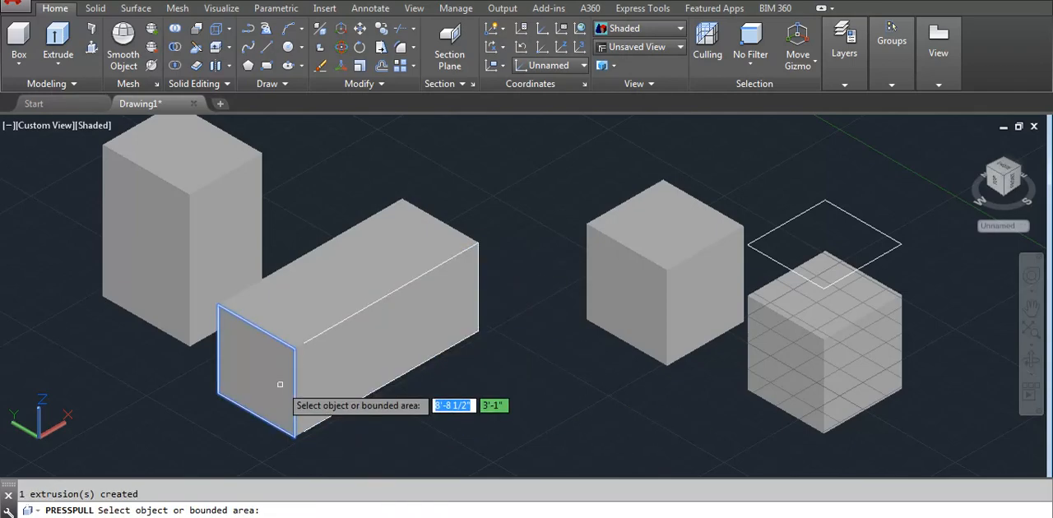
click(280, 386)
click(362, 352)
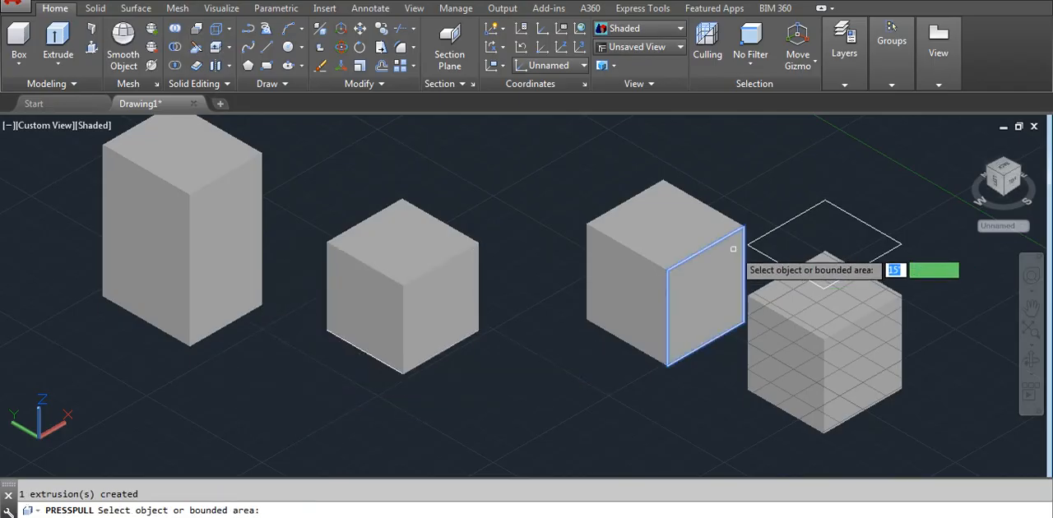
- Presspull the third solid's top face upward and extend its front-left face outward, ending just clear of the second solid
click(703, 247)
click(706, 177)
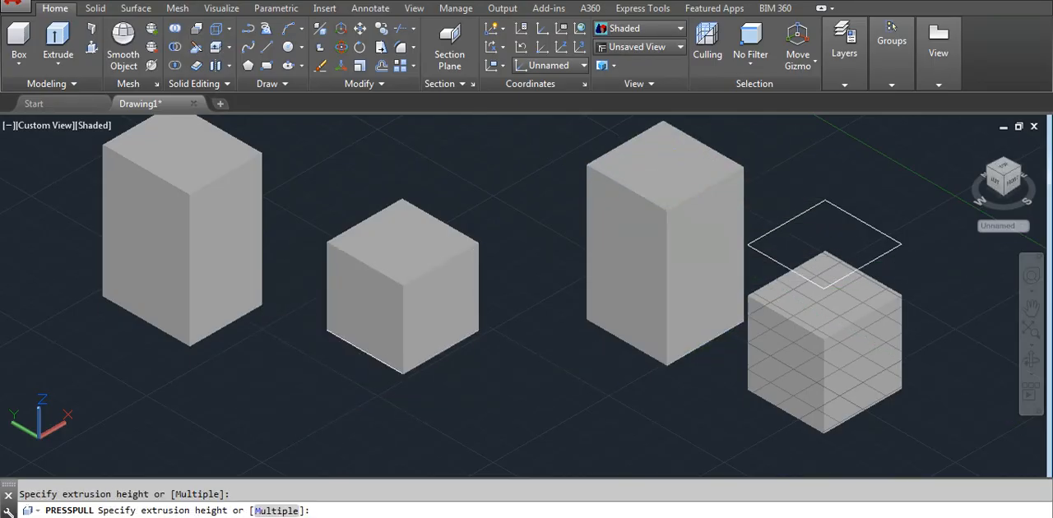
click(607, 240)
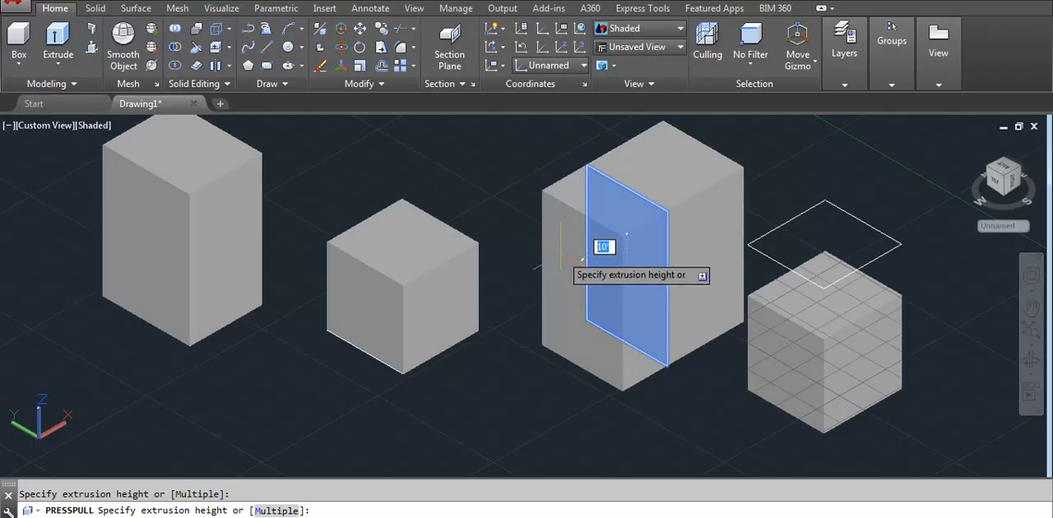
click(560, 253)
click(576, 265)
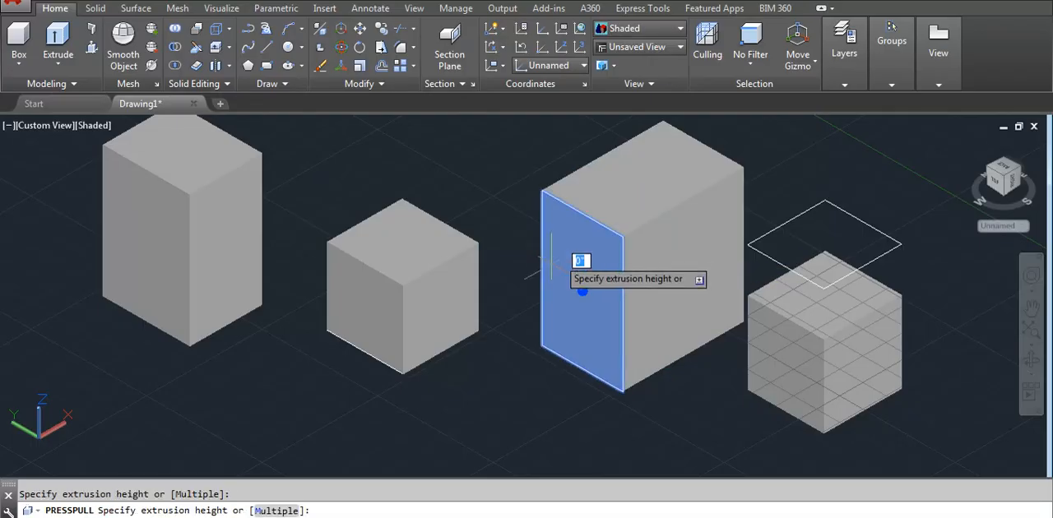
click(320, 381)
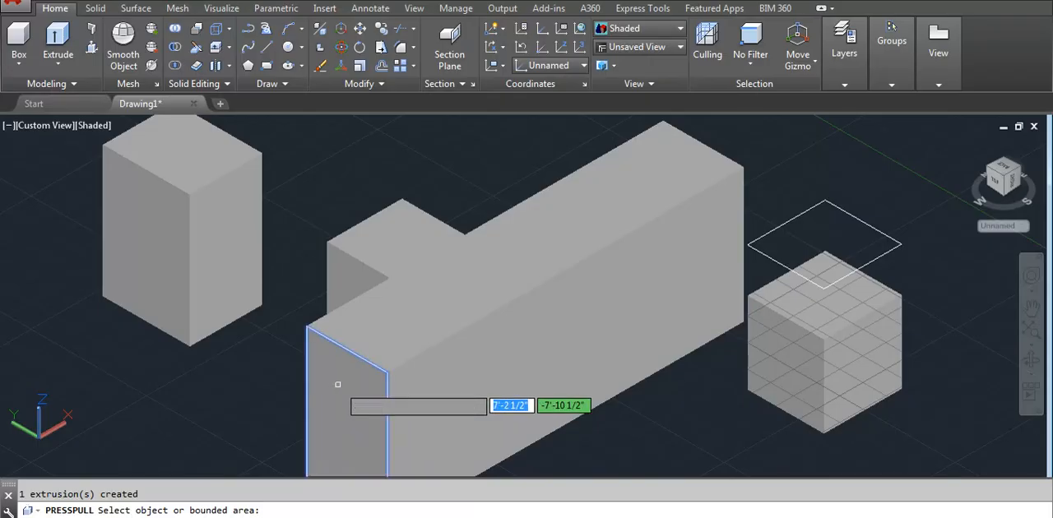
click(339, 384)
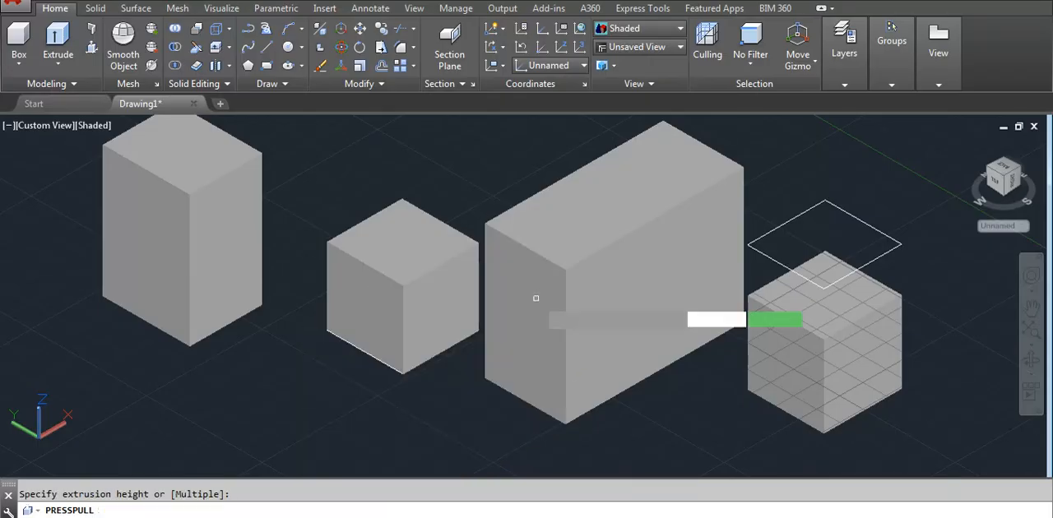
- Presspull the top face of the second solid upward to roughly the height of the first solid
click(403, 243)
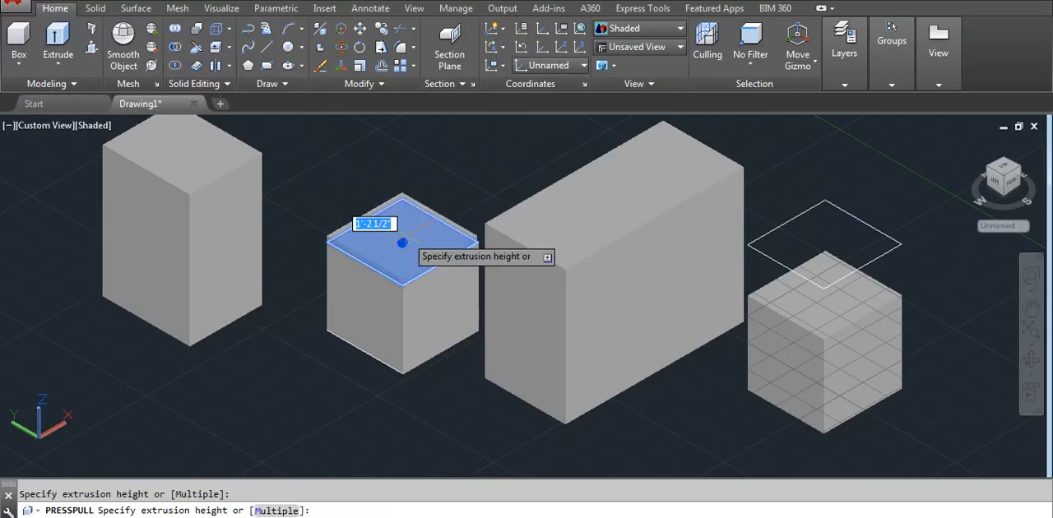
click(434, 136)
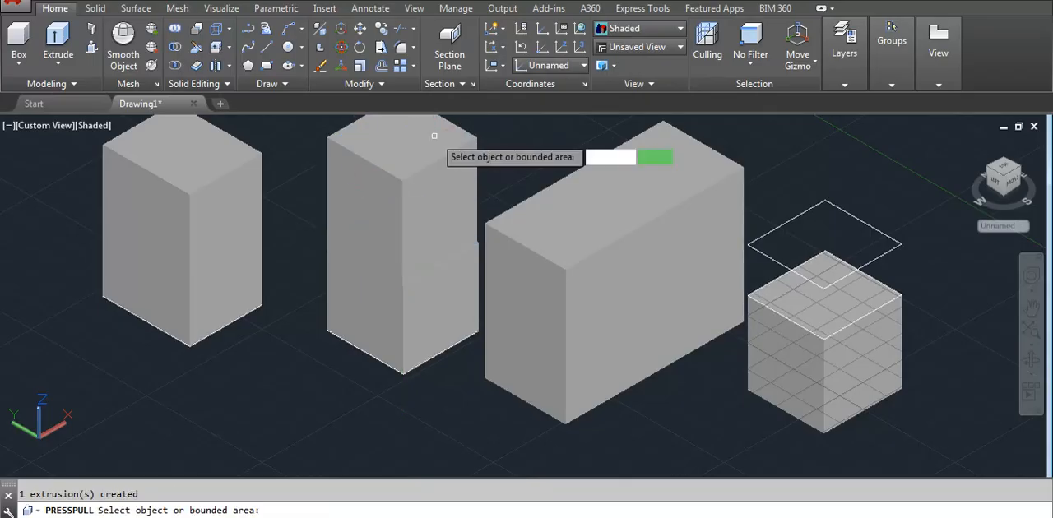
- End Presspull and copy the whole floor plan outline about 33'-3 1/2" along the positive X axis
scroll(337, 371, down, 4)
scroll(786, 152, up, 3)
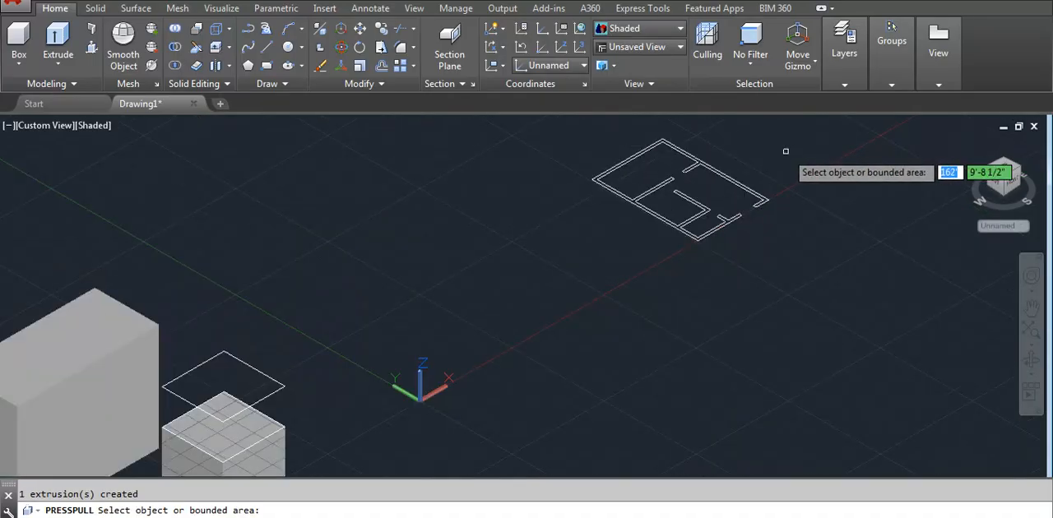
scroll(786, 151, up, 2)
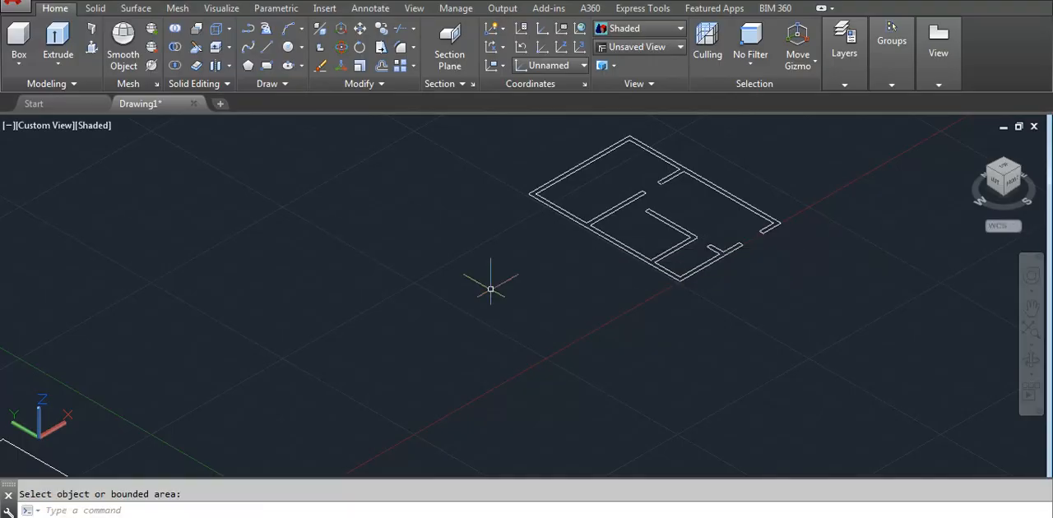
scroll(490, 290, down, 4)
scroll(486, 288, up, 3)
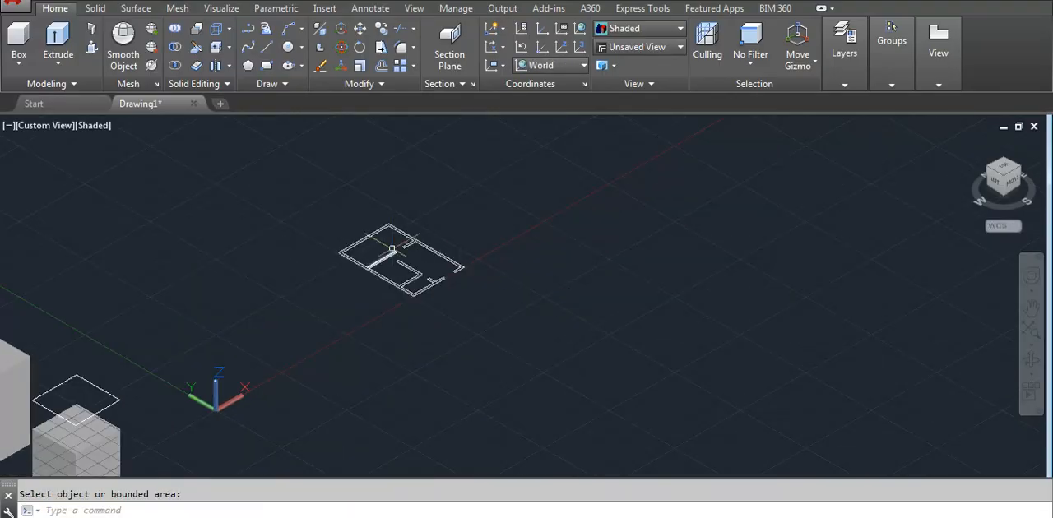
scroll(392, 247, up, 2)
click(218, 191)
click(682, 346)
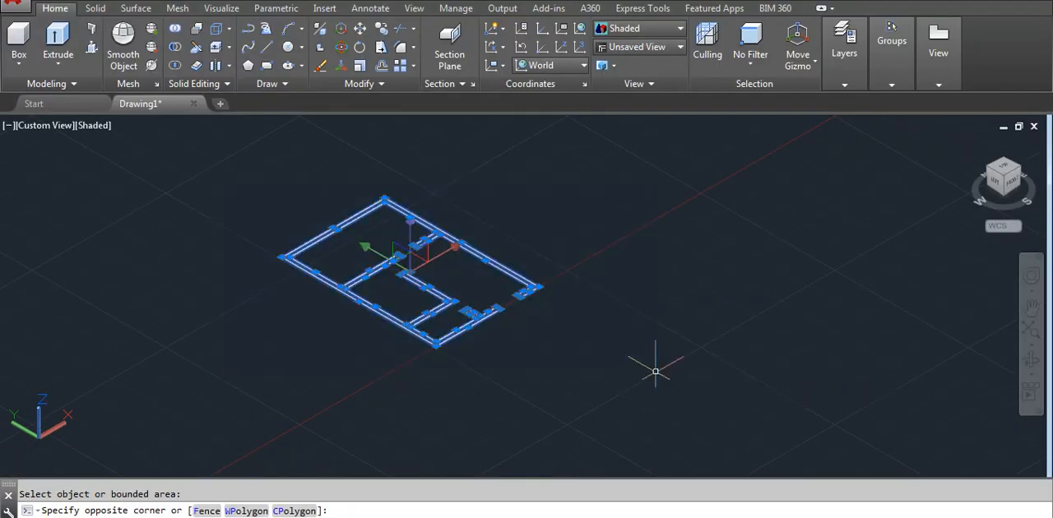
text(co)
key(Return)
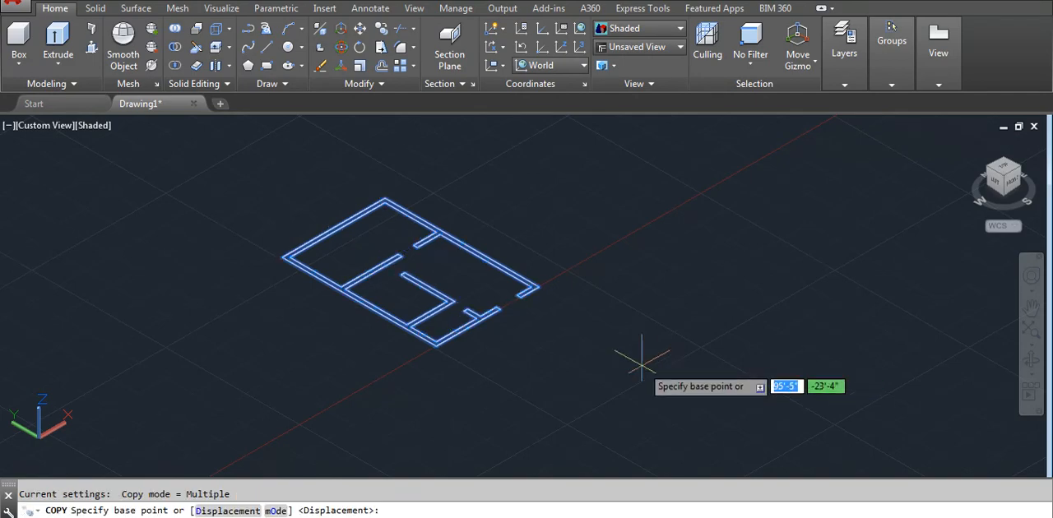
scroll(635, 357, down, 3)
click(591, 325)
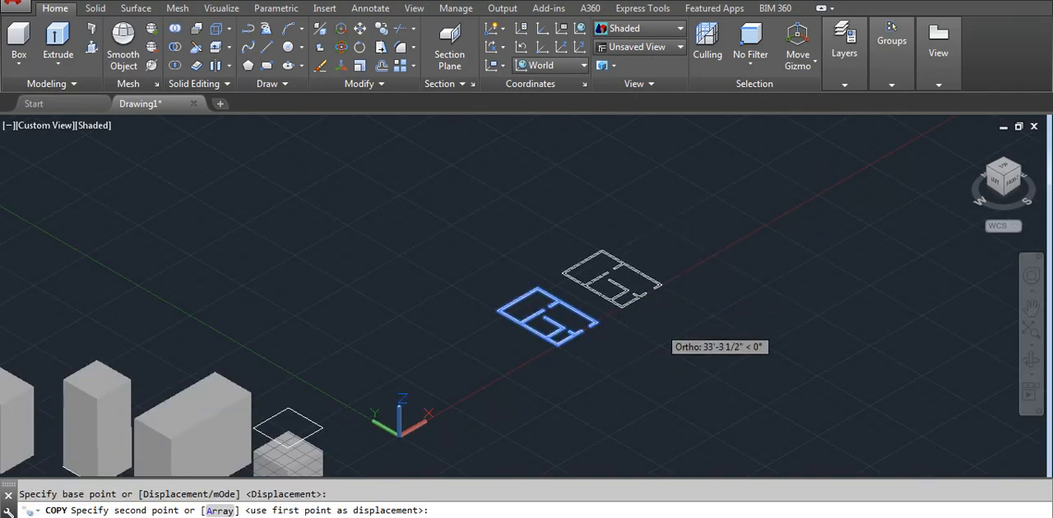
click(661, 295)
key(Escape)
scroll(586, 276, up, 4)
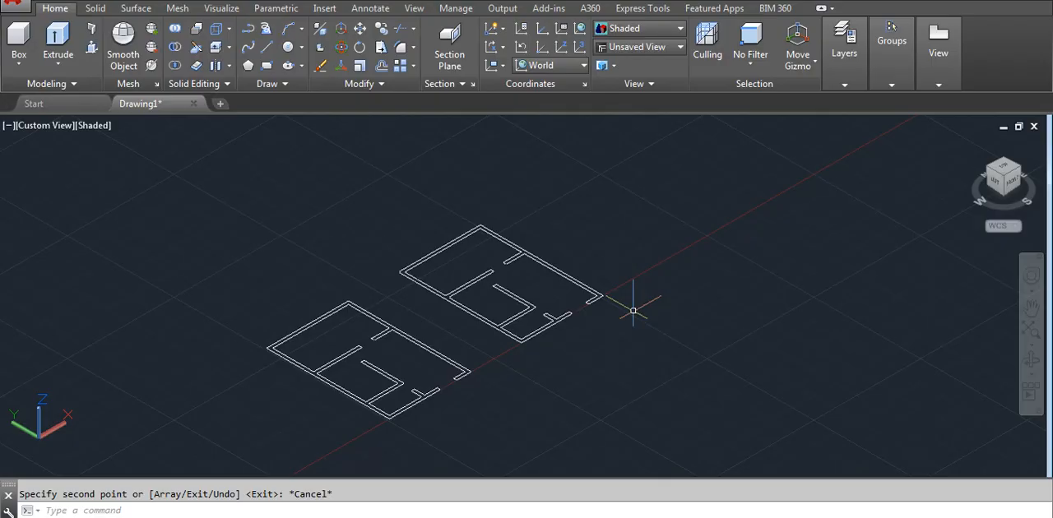
- Create a closed polyline boundary from the wall area of the copied floor plan, using an internal pick point
scroll(473, 300, up, 5)
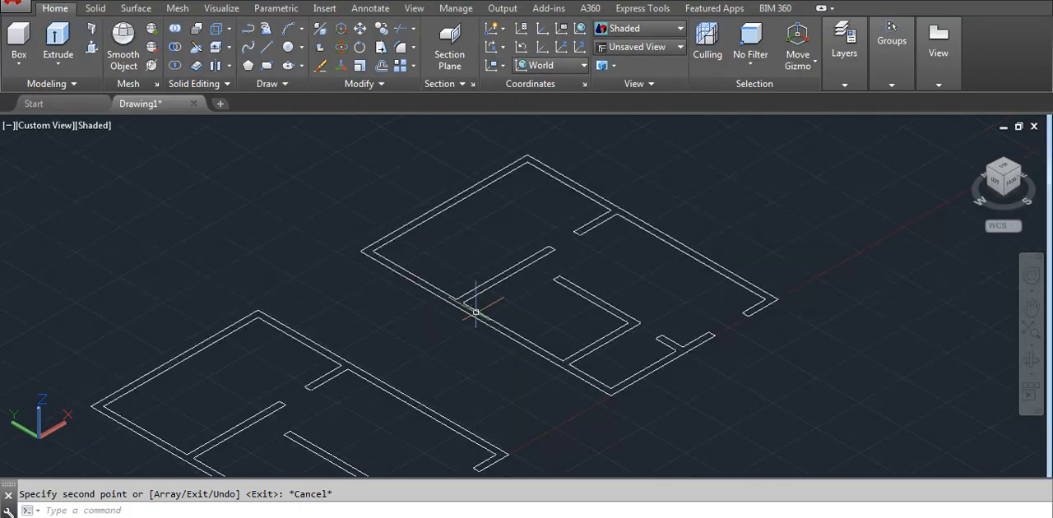
scroll(415, 291, up, 1)
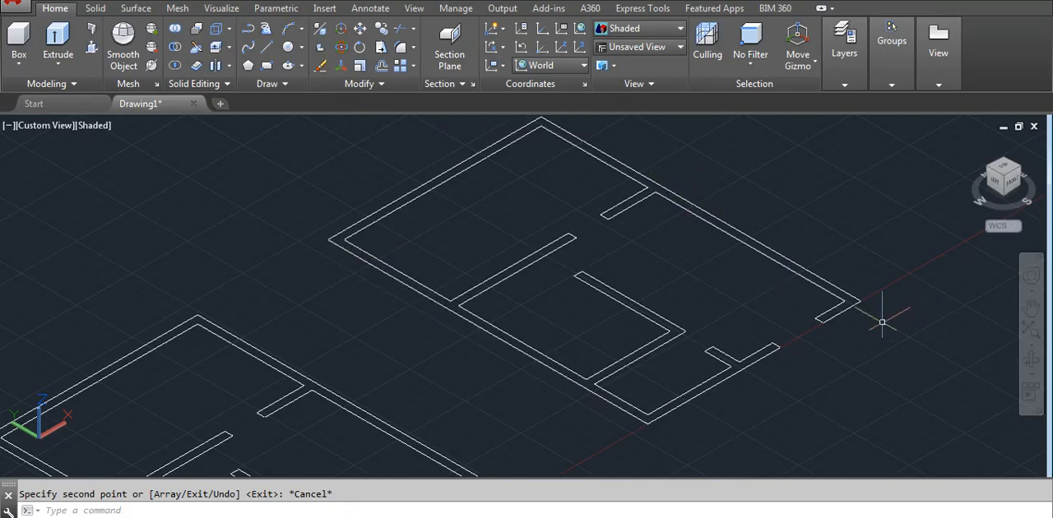
scroll(608, 287, down, 2)
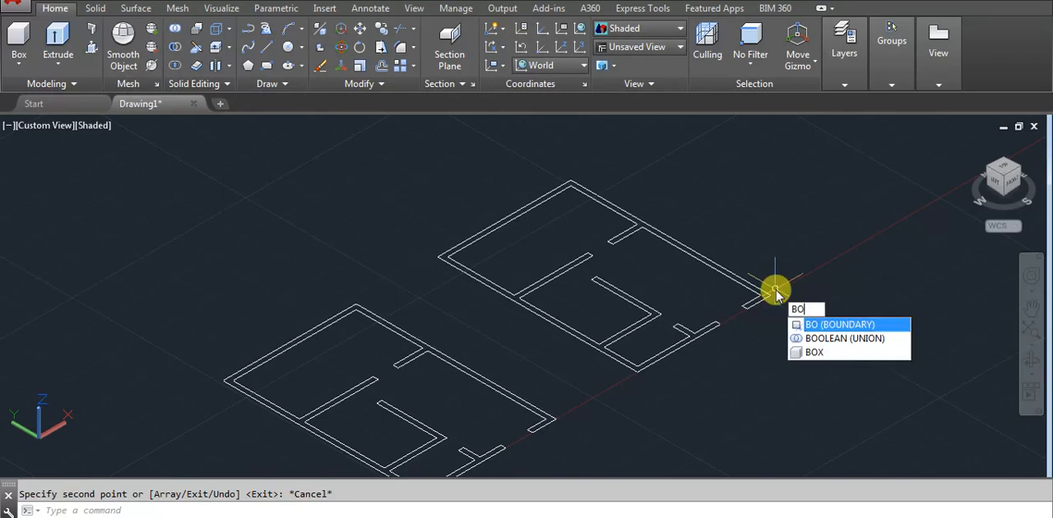
key(Return)
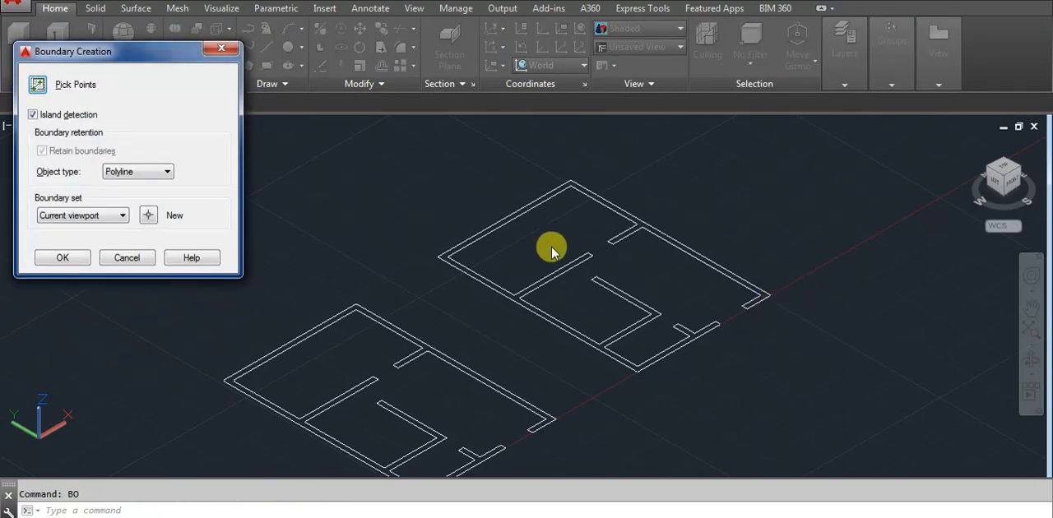
click(38, 85)
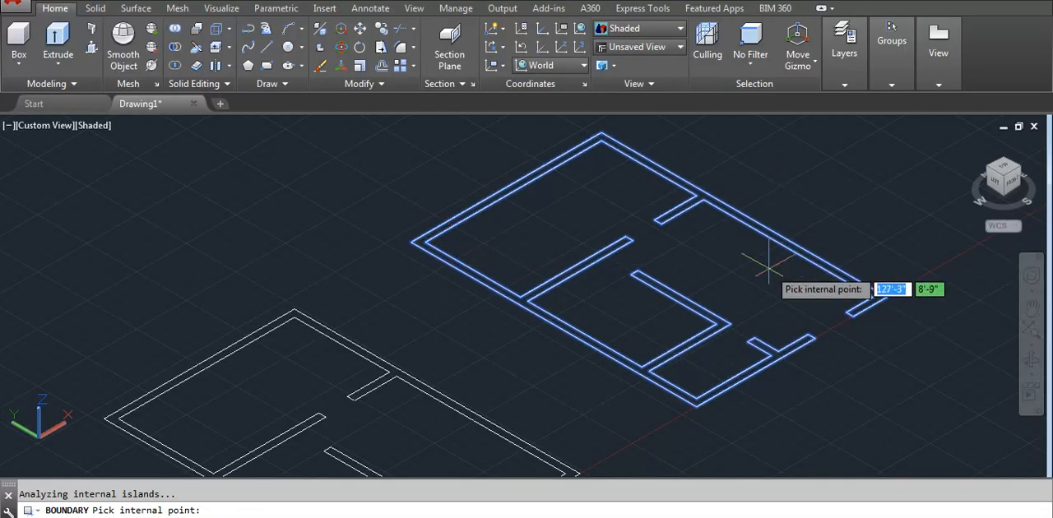
key(Return)
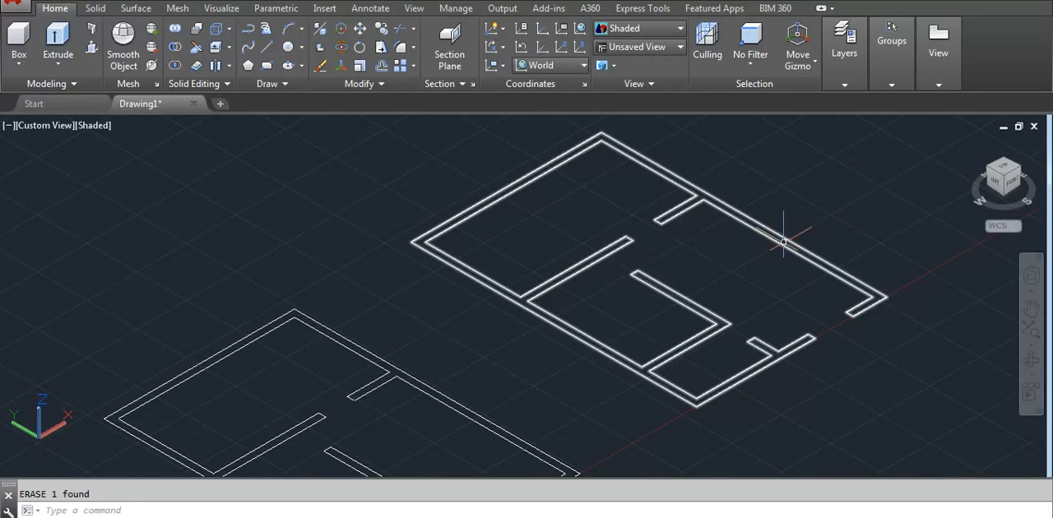
scroll(781, 242, down, 5)
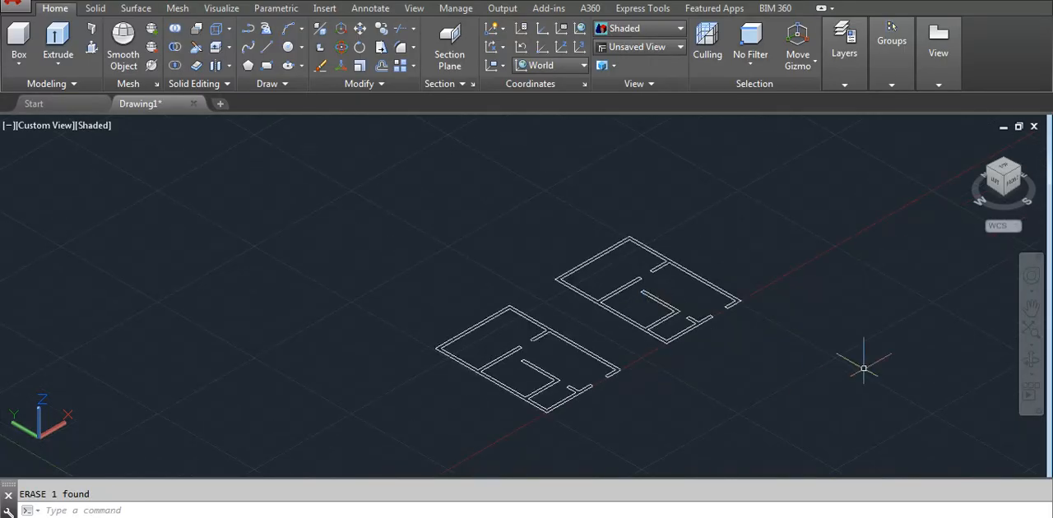
scroll(790, 339, up, 2)
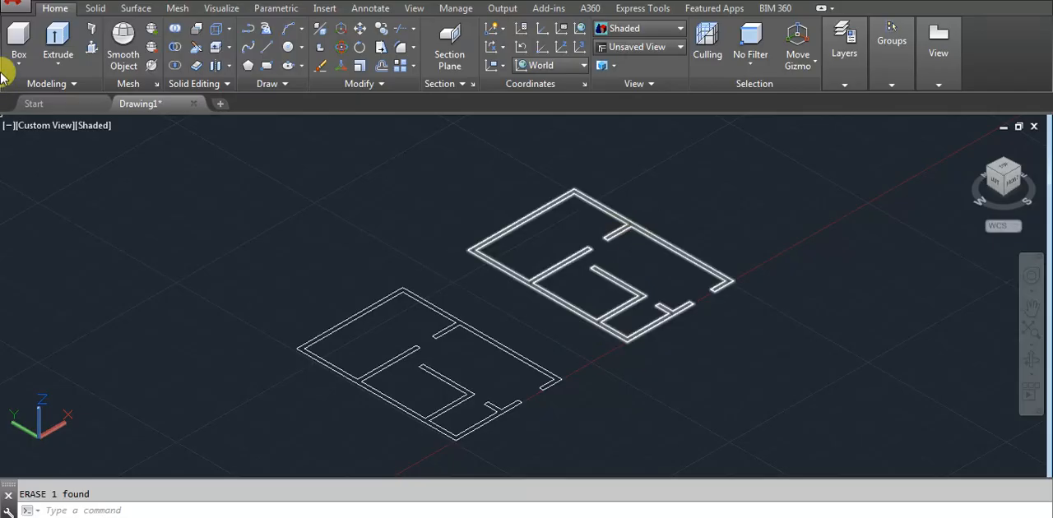
click(56, 45)
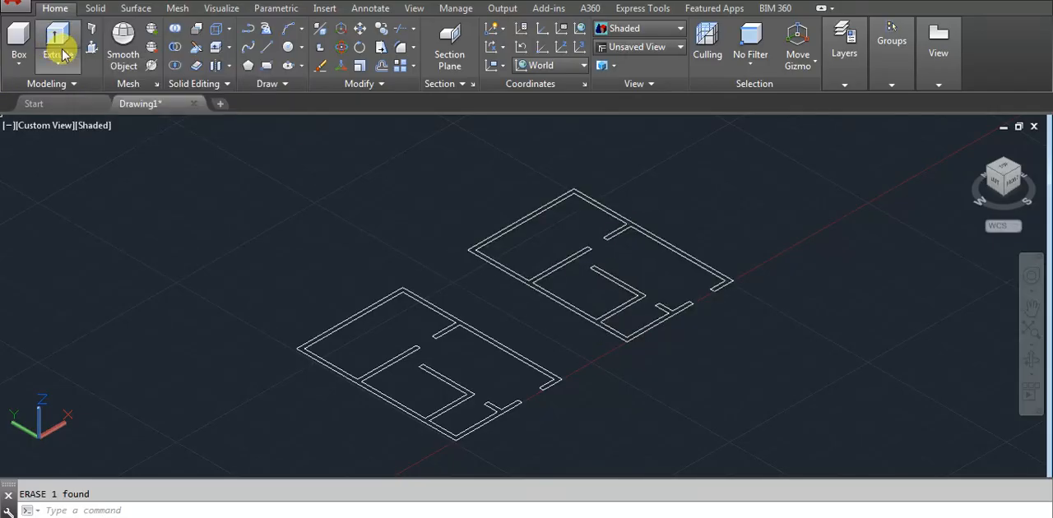
click(678, 249)
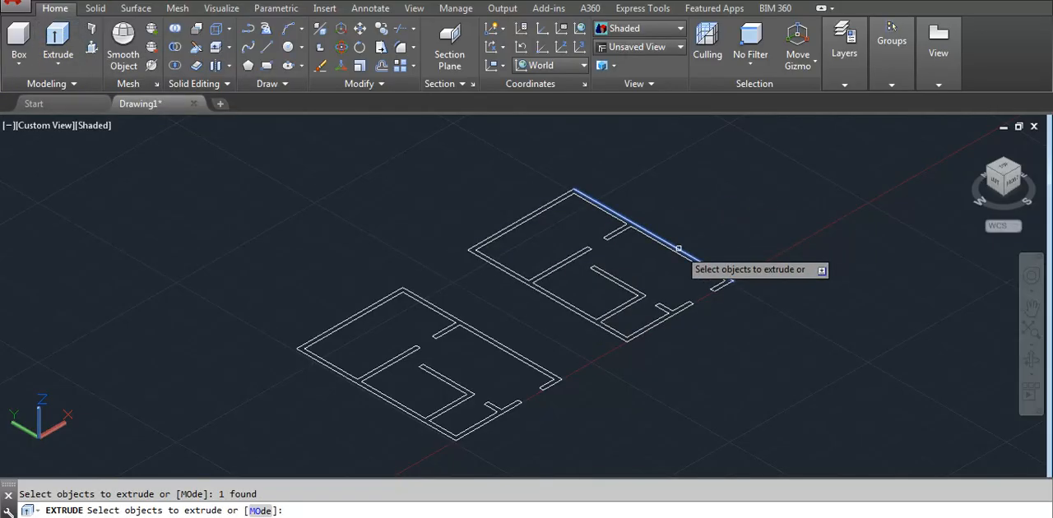
key(Escape)
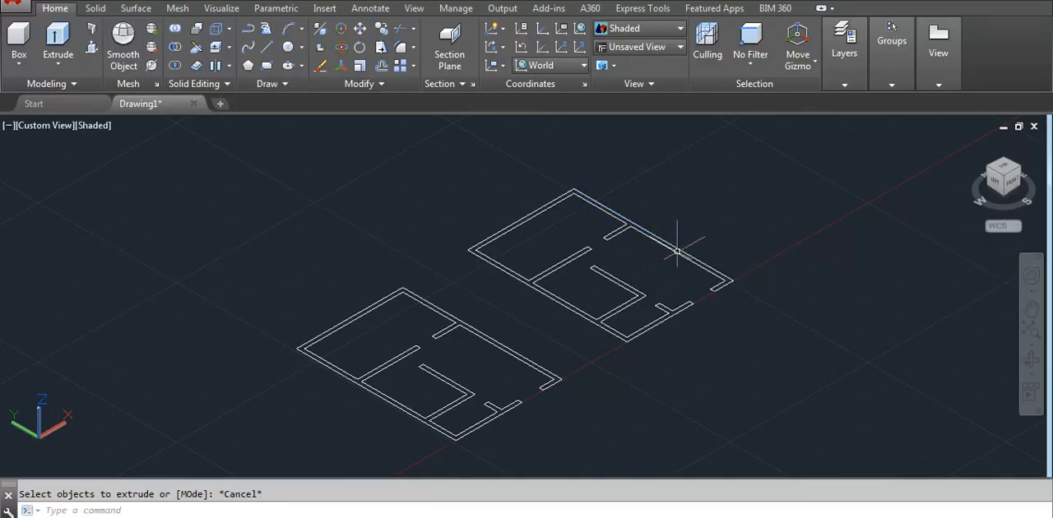
- Extrude the copied floor plan's closed wall boundary upward about 9'-11" as a solid
click(59, 38)
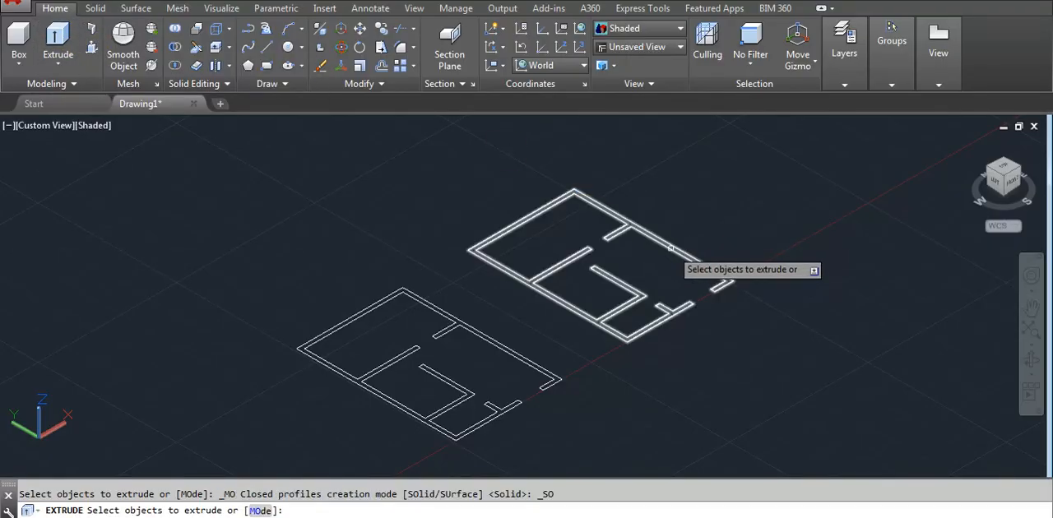
click(671, 247)
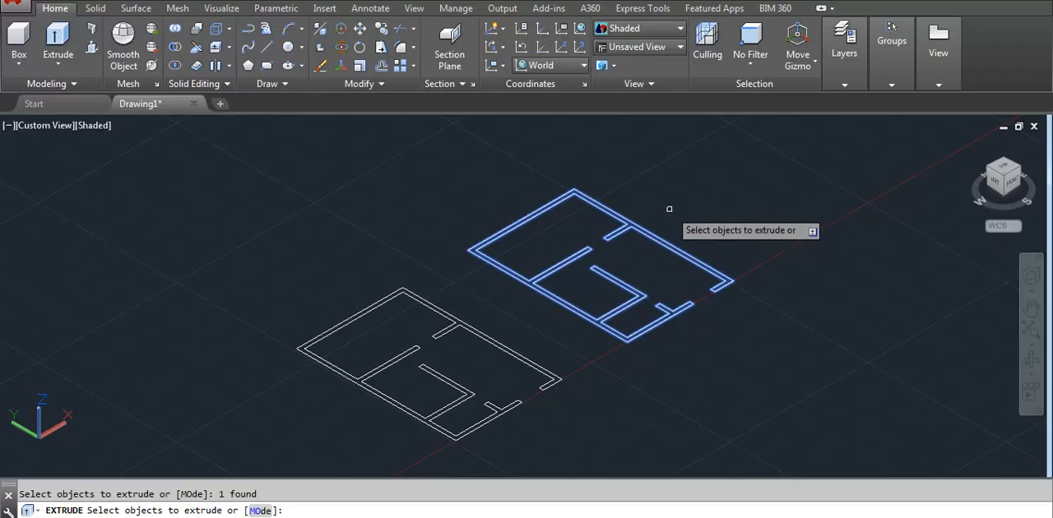
key(Return)
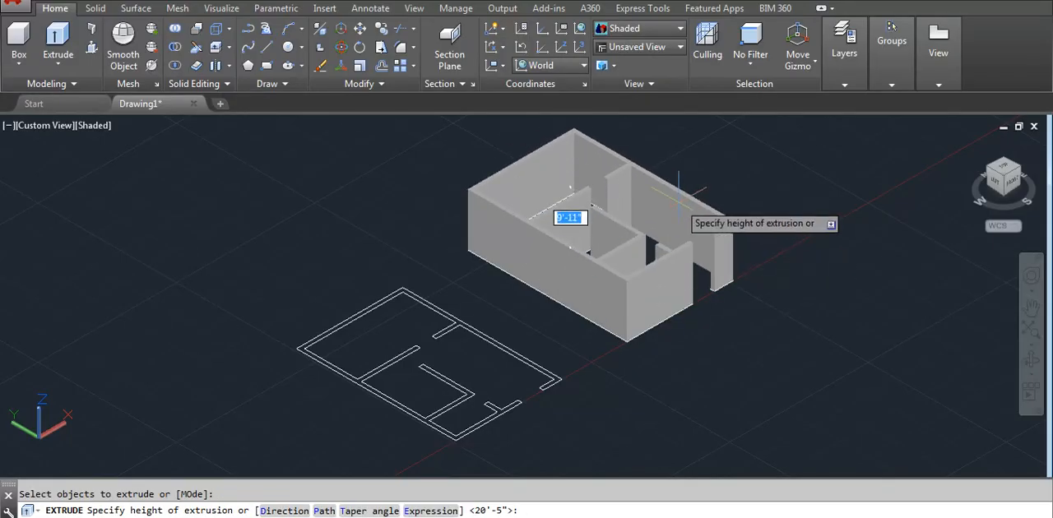
click(679, 201)
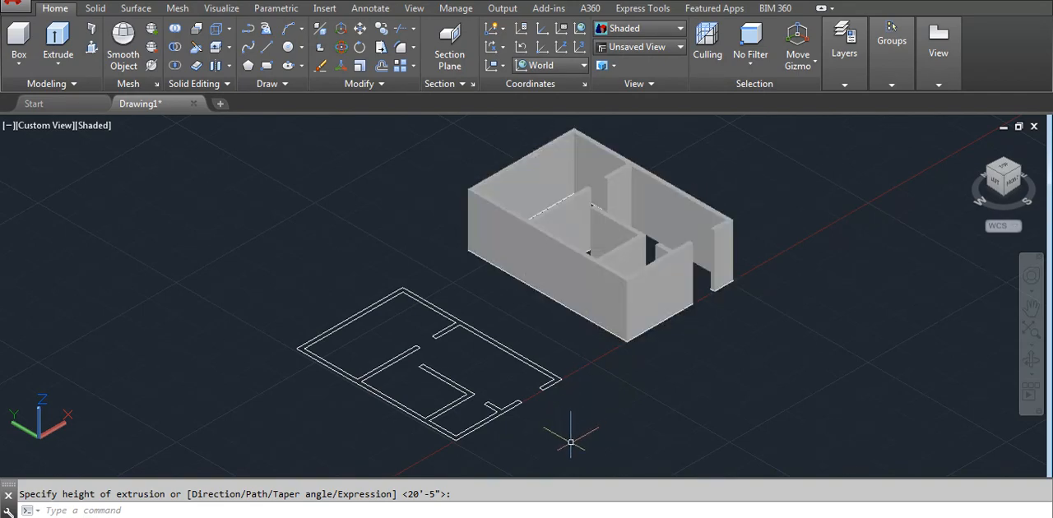
- Presspull the bounded wall area of the original floor plan upward to roughly the height of the extruded copy
scroll(489, 430, up, 4)
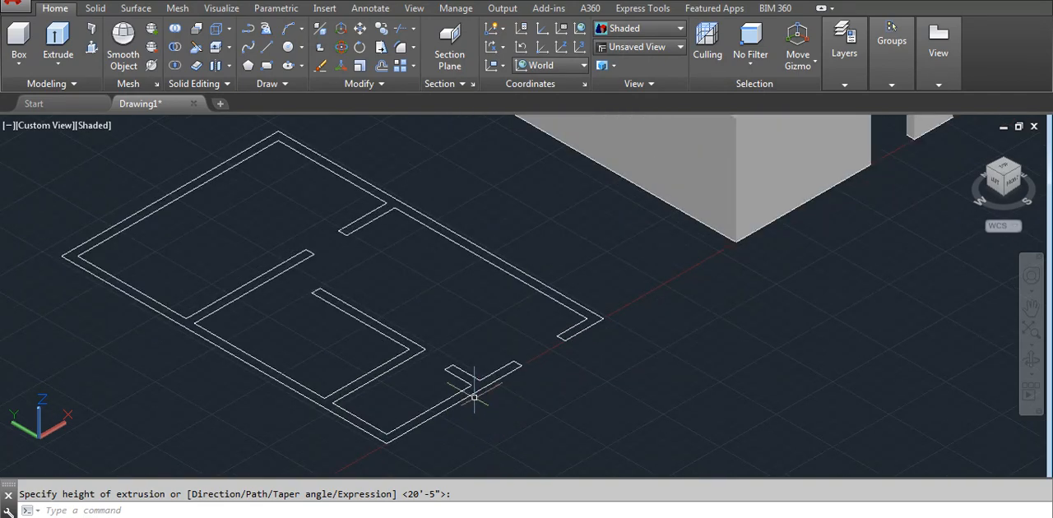
click(89, 45)
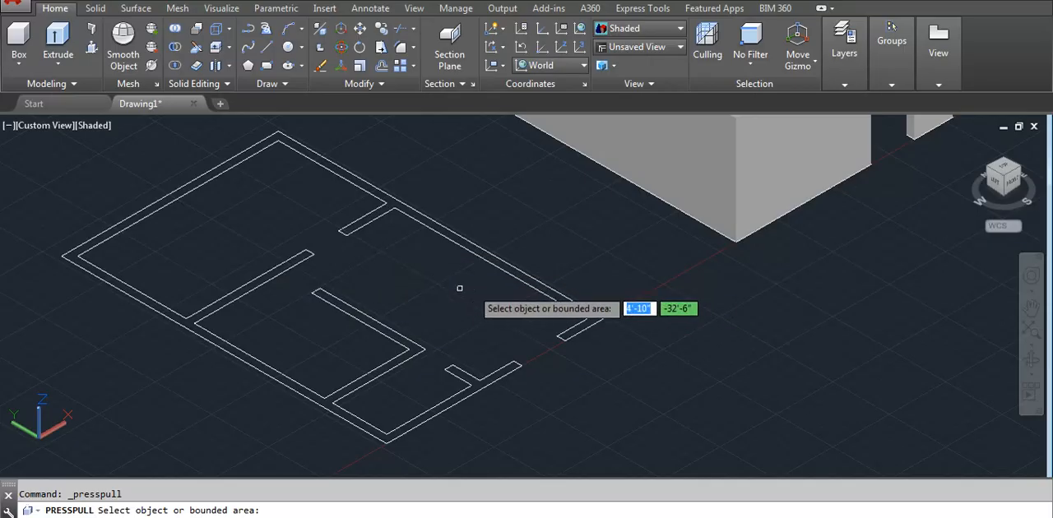
click(197, 317)
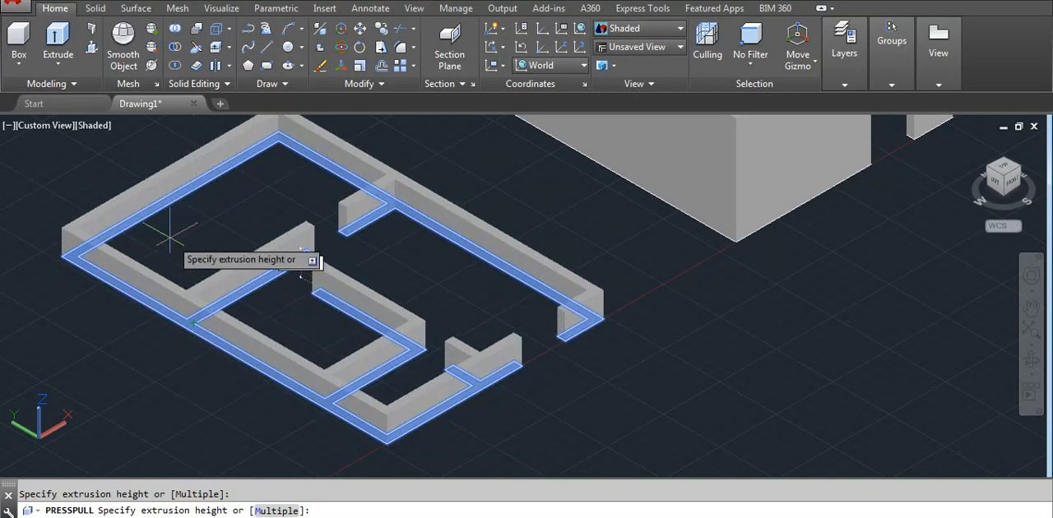
scroll(171, 206, down, 5)
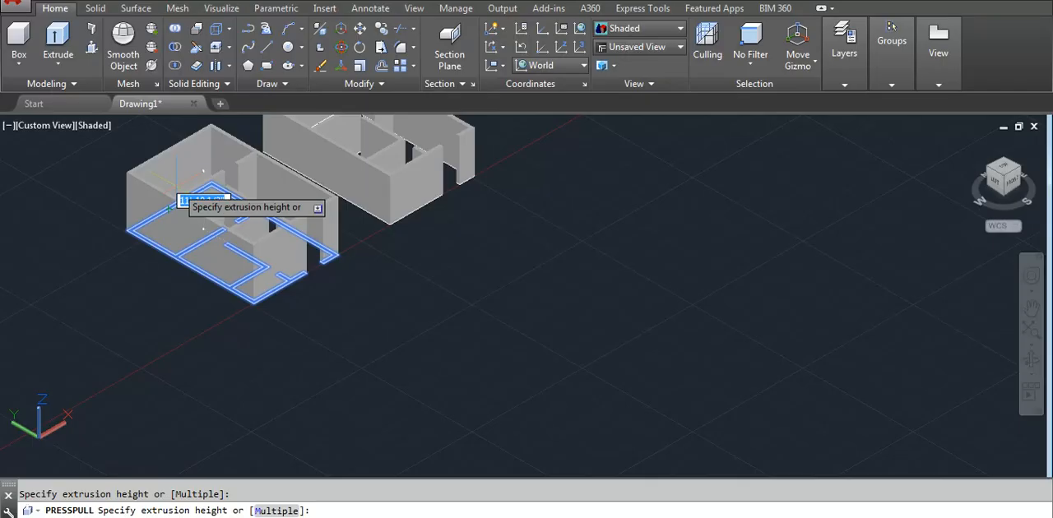
click(176, 185)
scroll(280, 260, down, 4)
scroll(286, 256, up, 4)
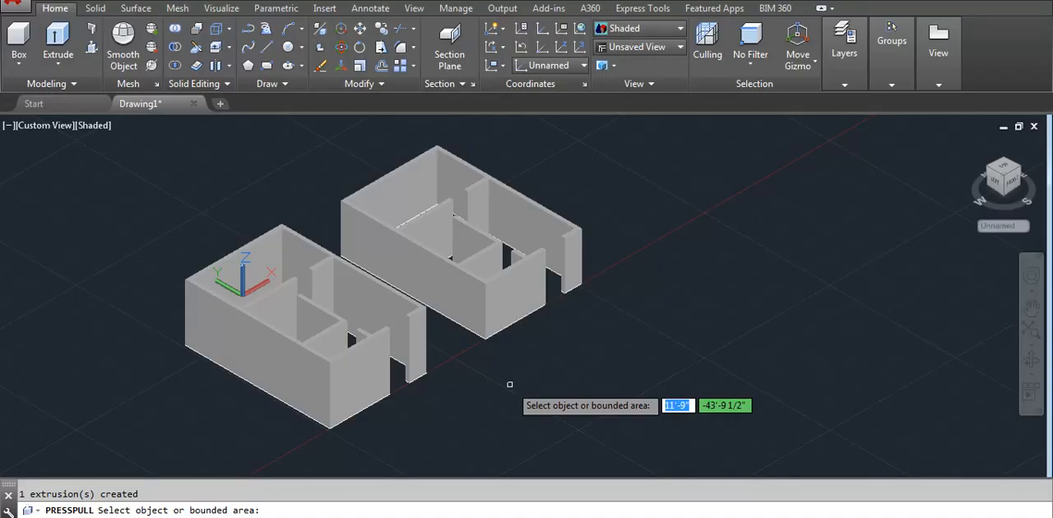
- Presspull the side face of the short interior wall near the back of the original plan's model inward, thinning that wall
scroll(247, 329, up, 4)
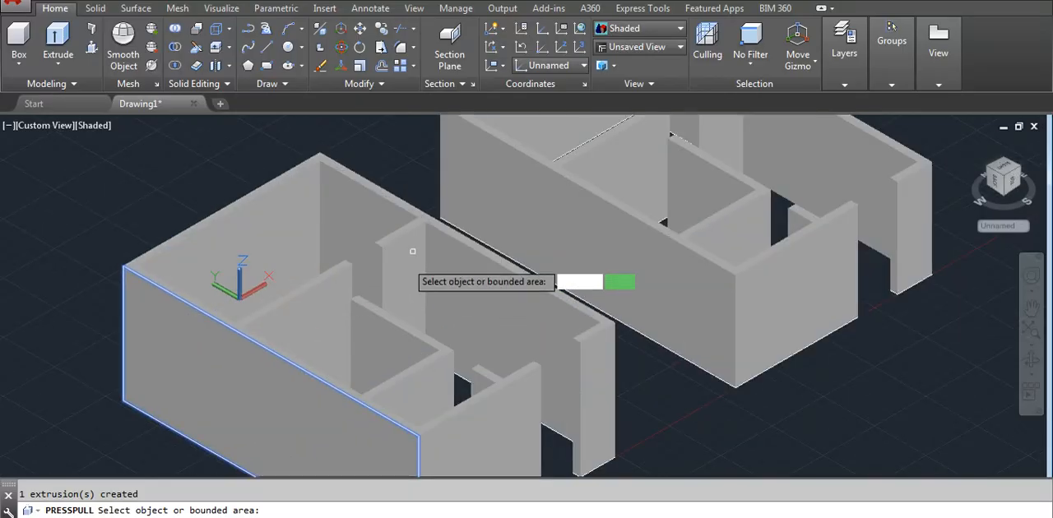
scroll(413, 251, up, 6)
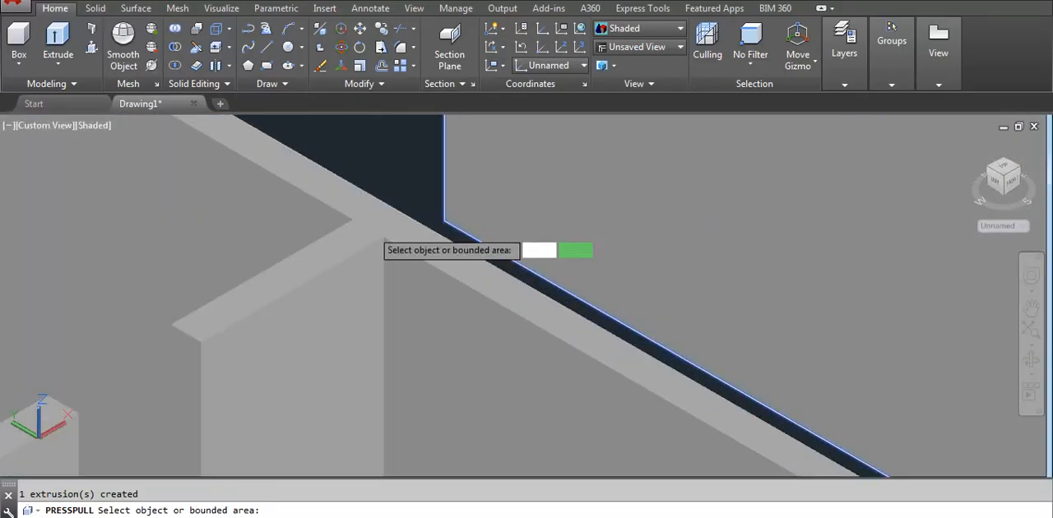
click(253, 336)
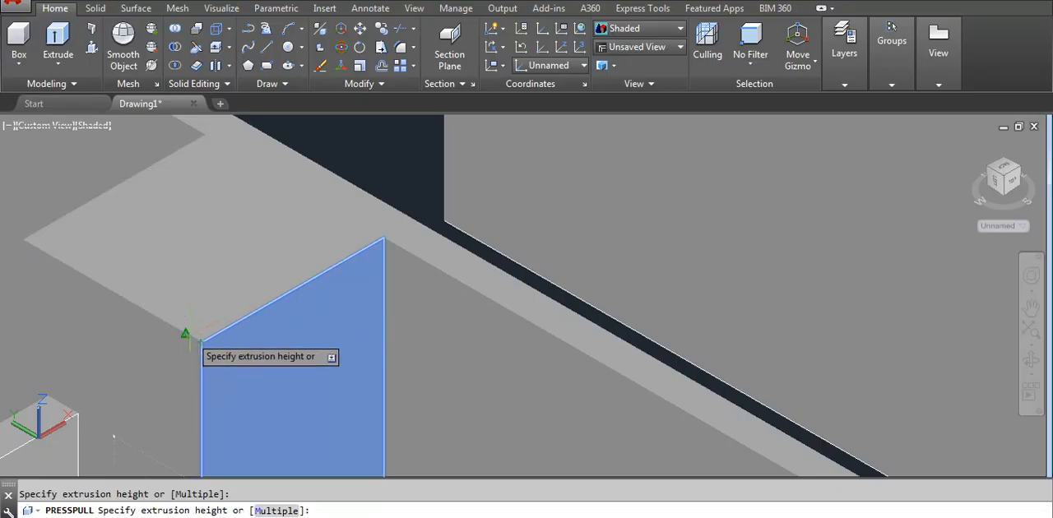
click(357, 359)
scroll(357, 359, down, 3)
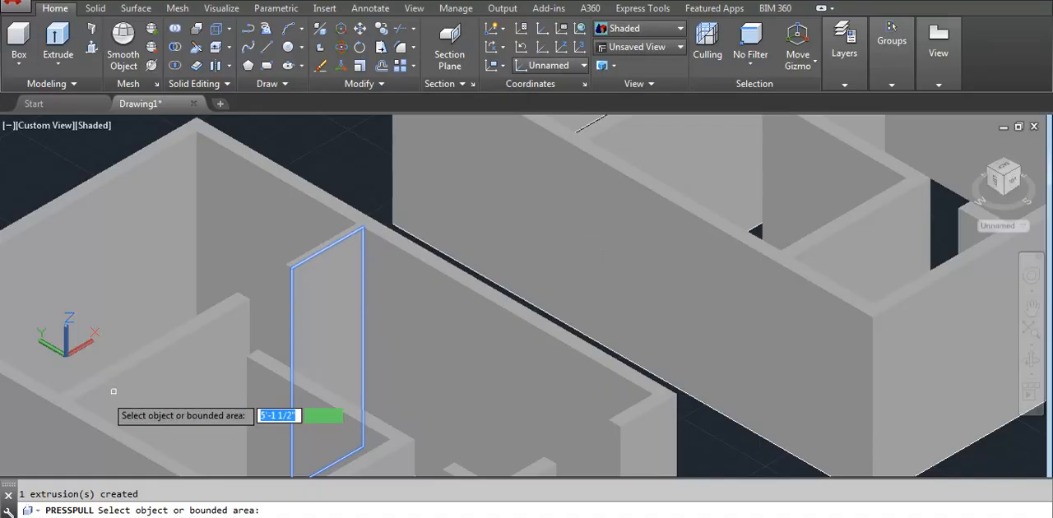
- Presspull the front-right exterior wall face of the original plan's model outward by 4.5 inches
scroll(177, 346, up, 3)
scroll(418, 209, up, 2)
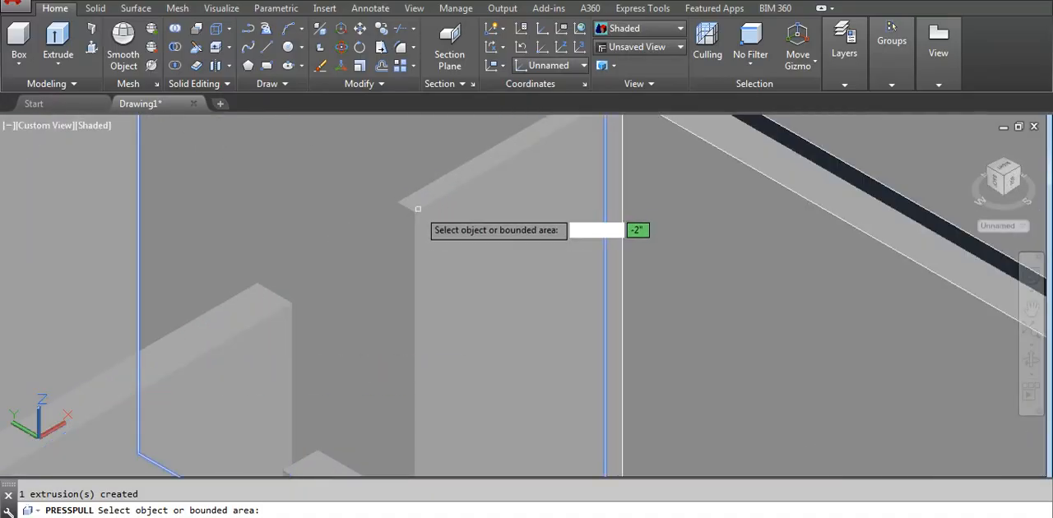
scroll(403, 209, down, 5)
scroll(395, 412, up, 3)
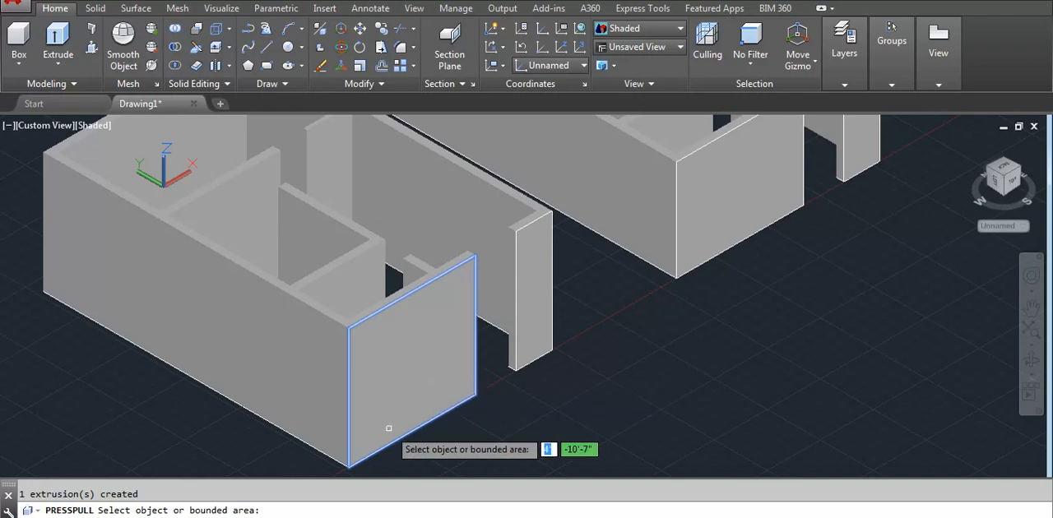
scroll(389, 428, up, 3)
scroll(334, 325, down, 4)
scroll(387, 329, up, 1)
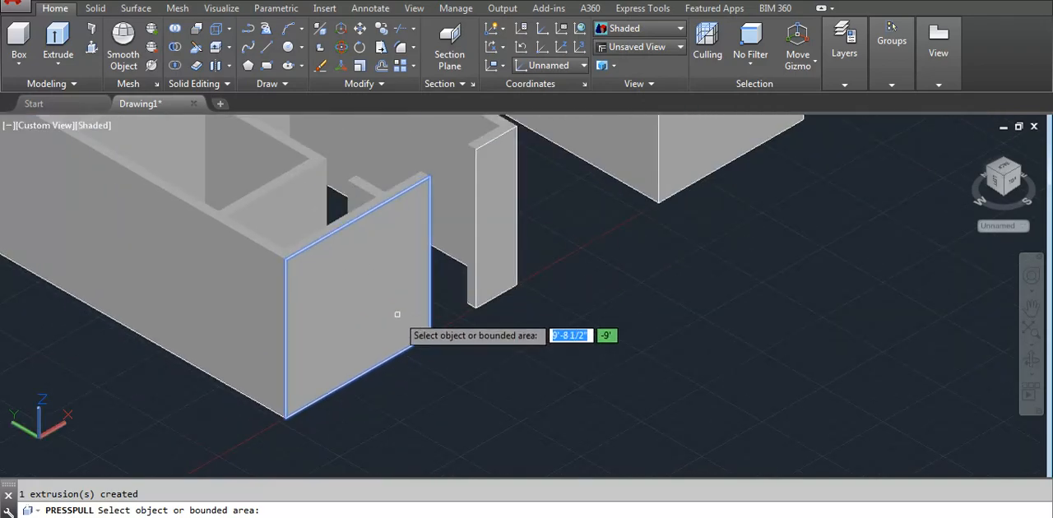
click(357, 298)
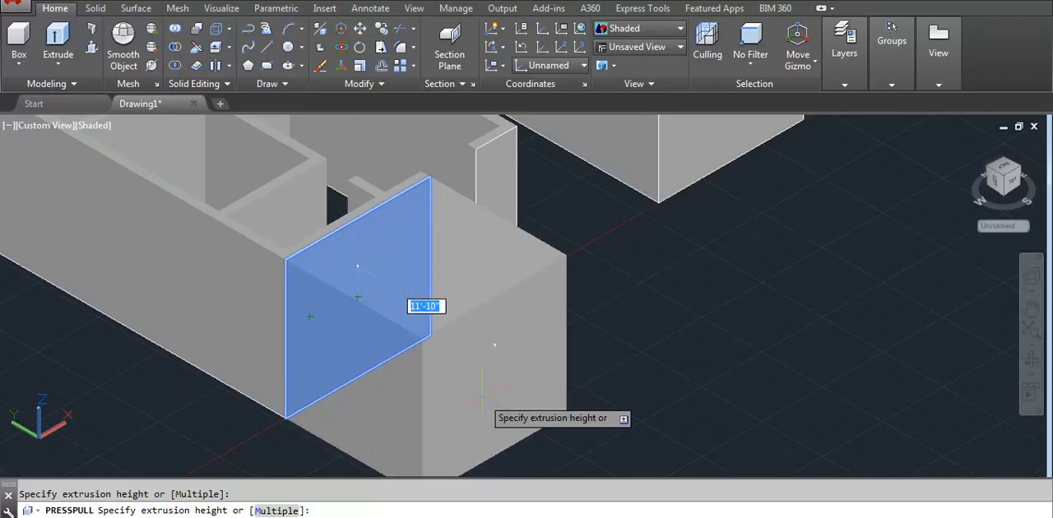
text(4.5)
key(Return)
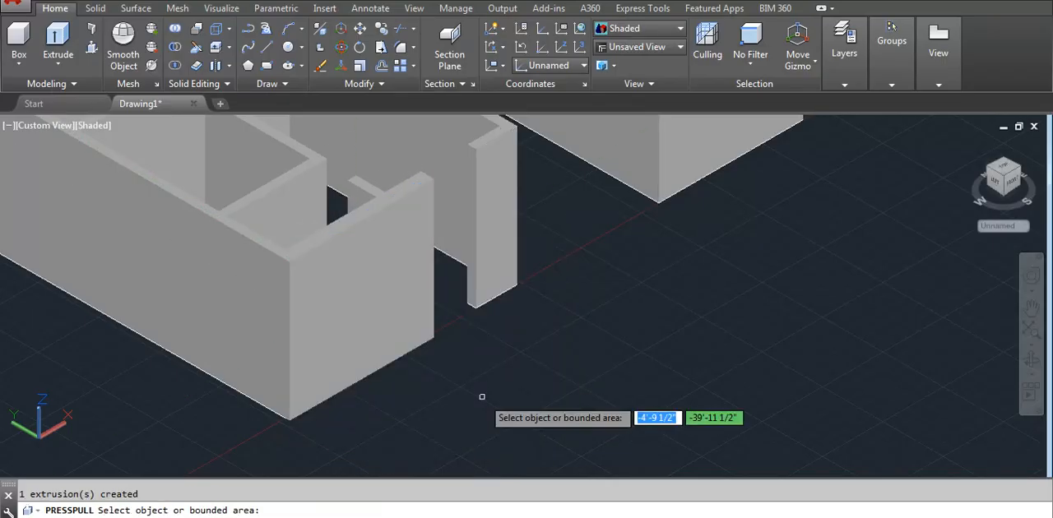
- Examine the thickened front-right wall and compare the two floor plan models side by side
scroll(254, 207, up, 3)
scroll(303, 288, down, 4)
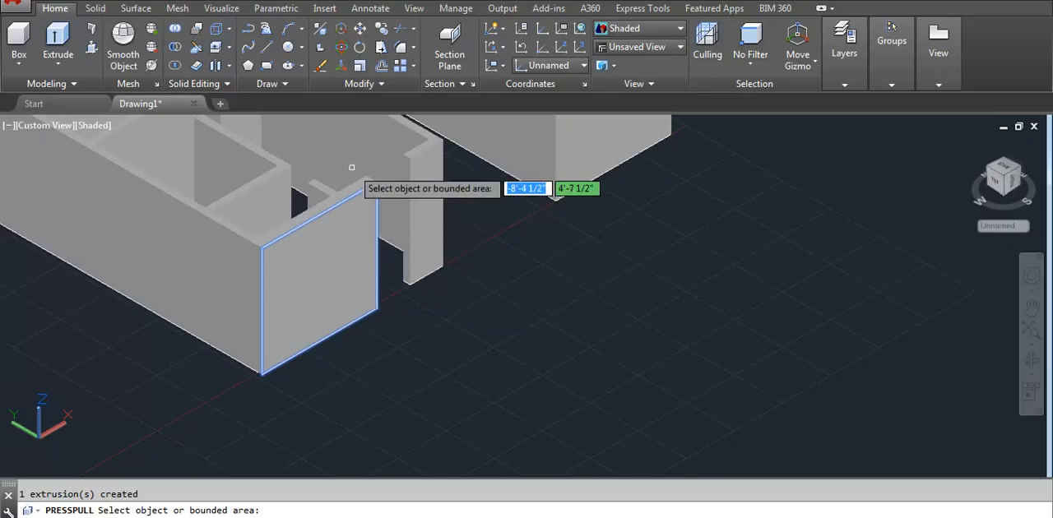
scroll(351, 173, up, 2)
scroll(576, 243, down, 5)
scroll(595, 354, down, 2)
scroll(767, 263, up, 3)
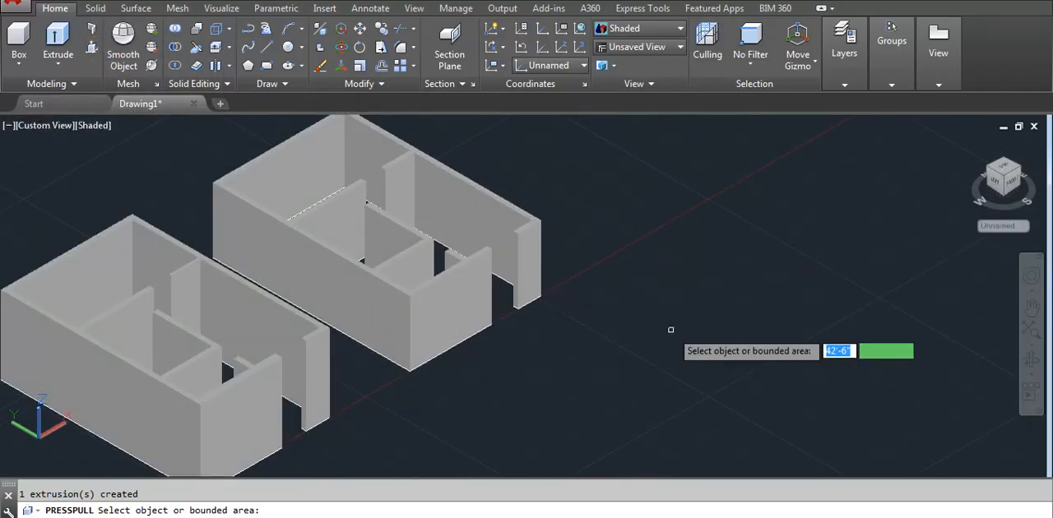
scroll(658, 313, down, 3)
scroll(691, 279, up, 3)
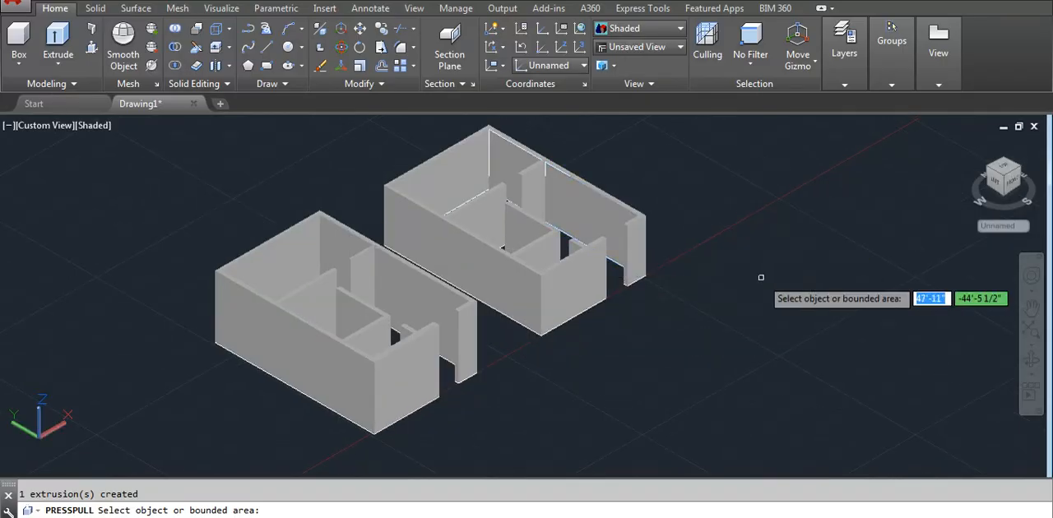